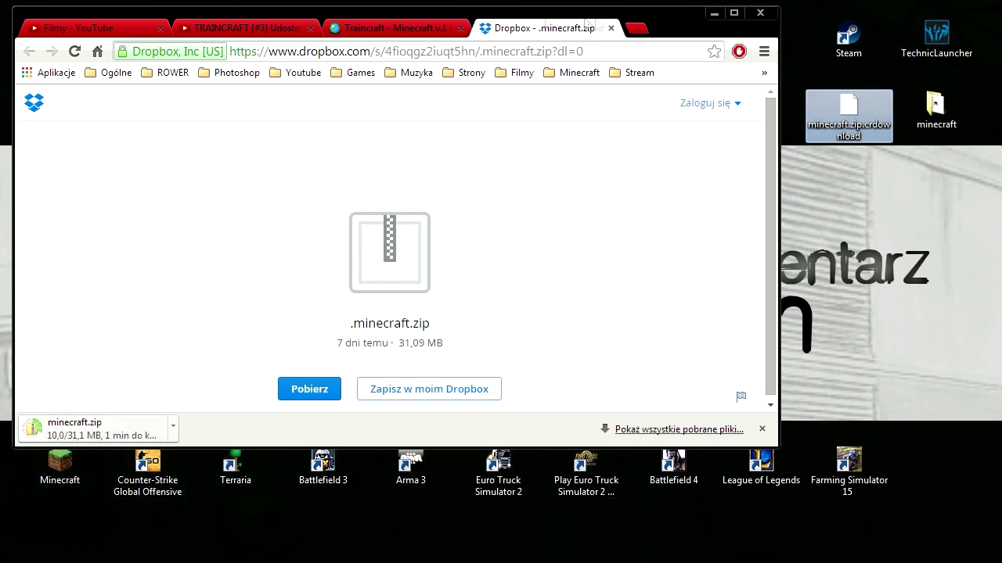
Open google.com in a new browser tab
click(638, 28)
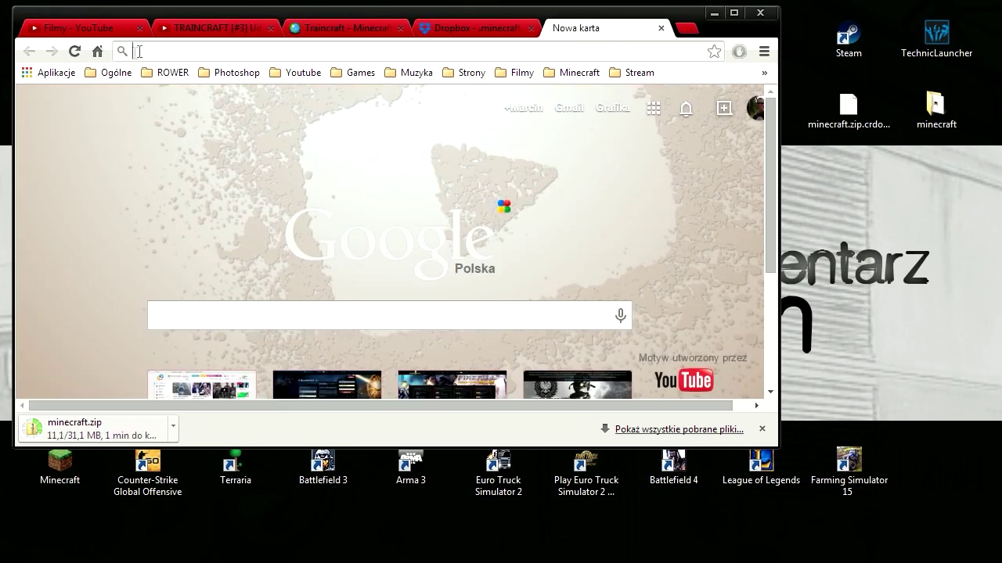
text(gp)
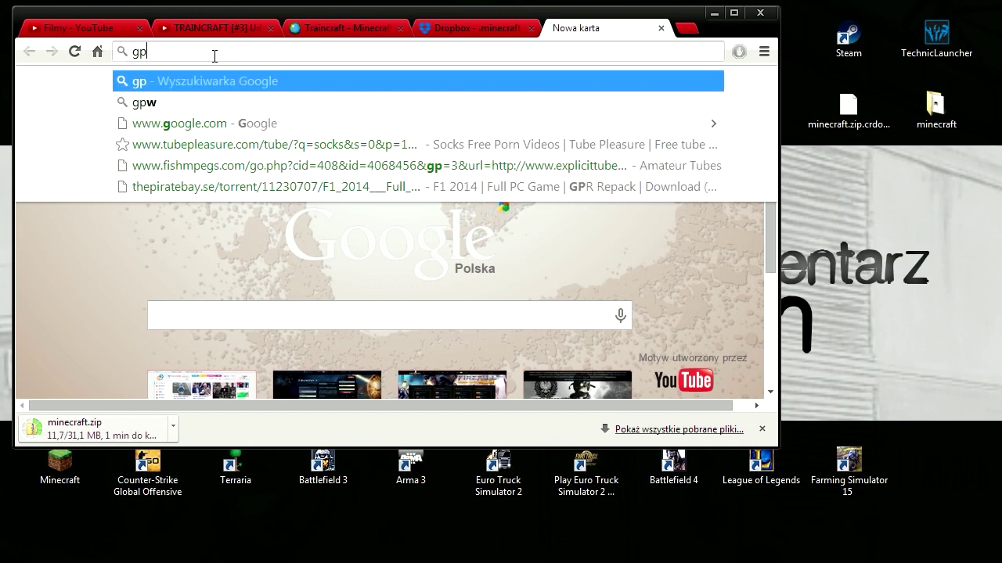
key(BackSpace)
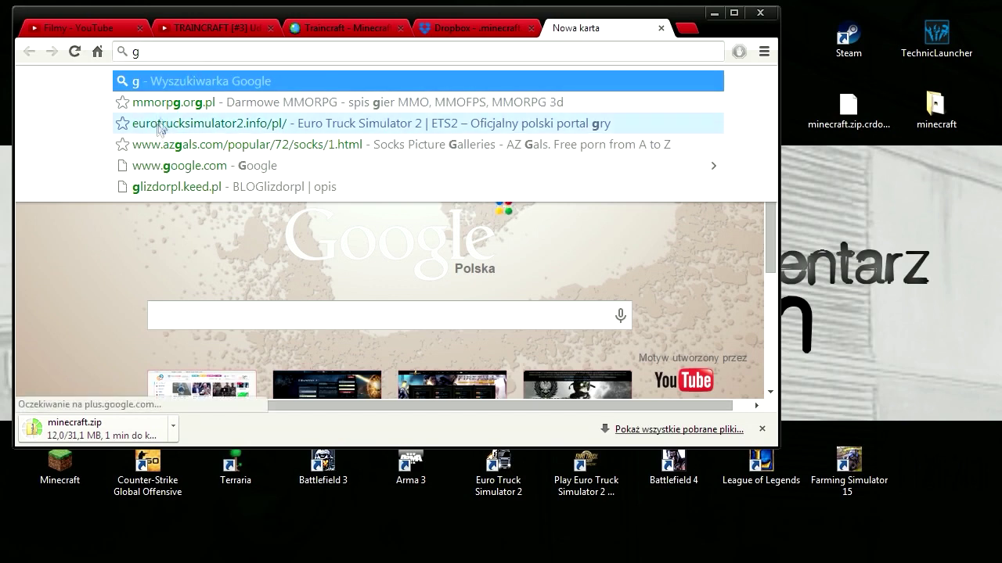
text(oogle.com)
click(169, 82)
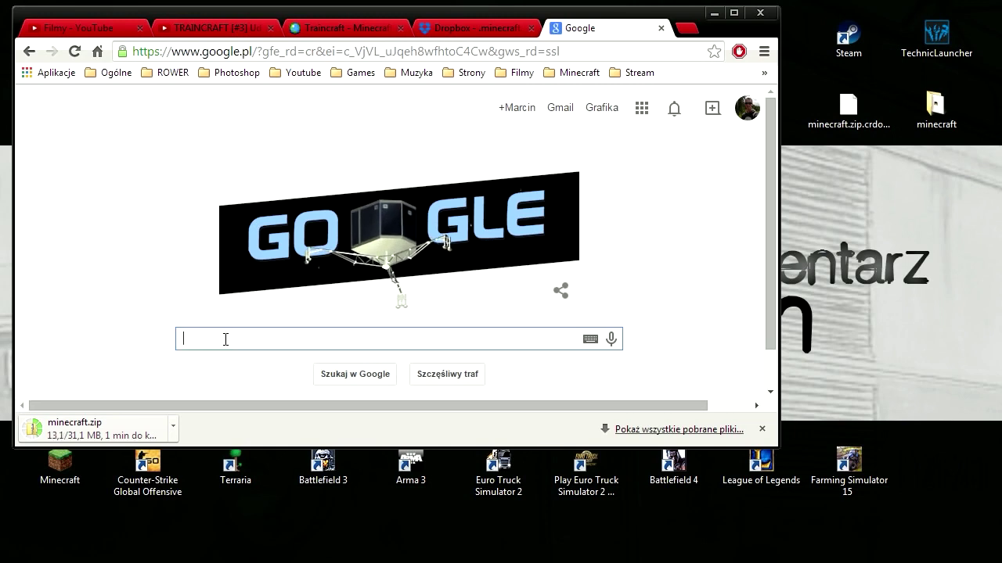
Search Google for "forge minecraft" and open the Minecraft Forge Downloads result
text(forge)
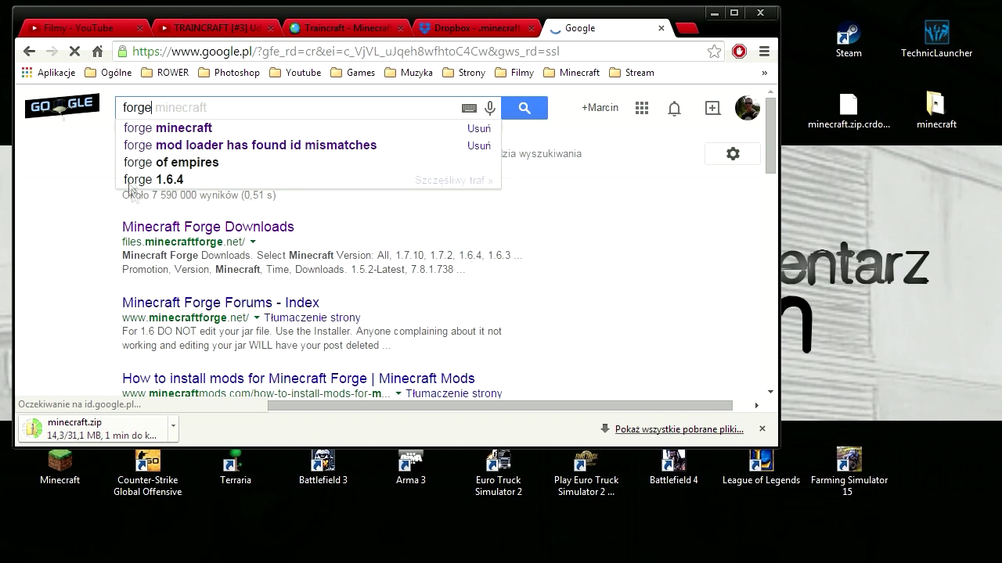
click(165, 128)
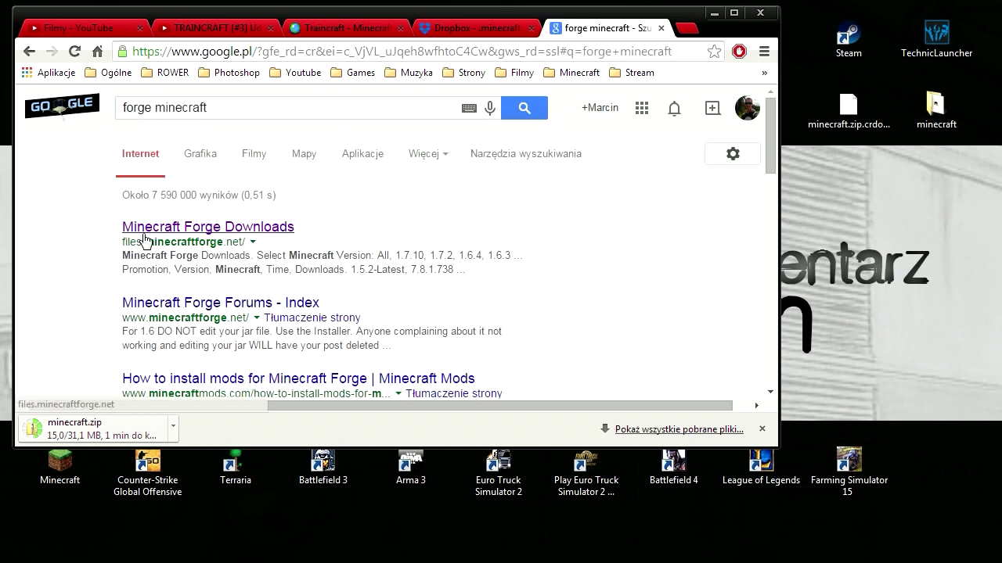
scroll(117, 273, down, 1)
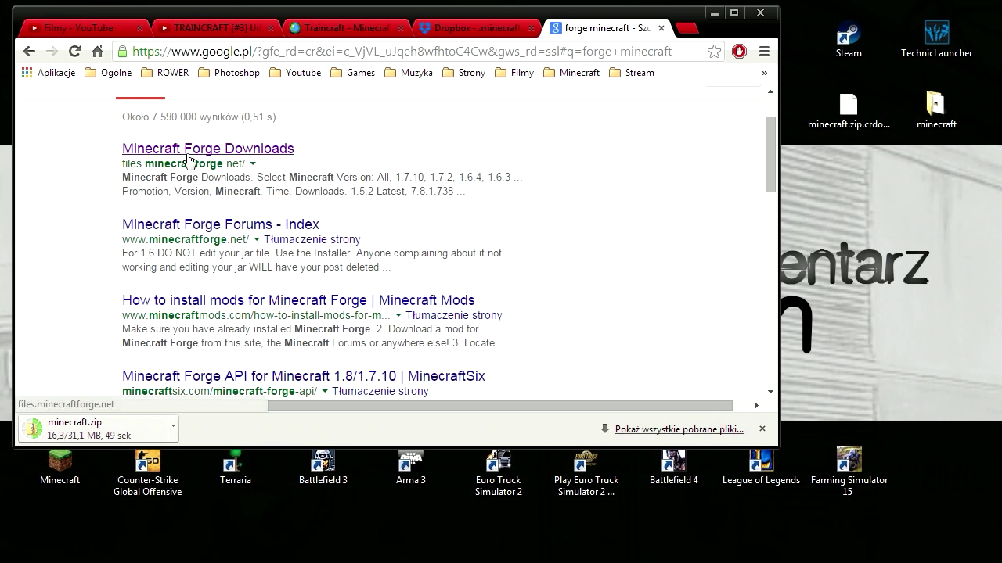
click(188, 157)
Enlarge the browser window so the Minecraft Forge Downloads page has more room
scroll(223, 313, down, 2)
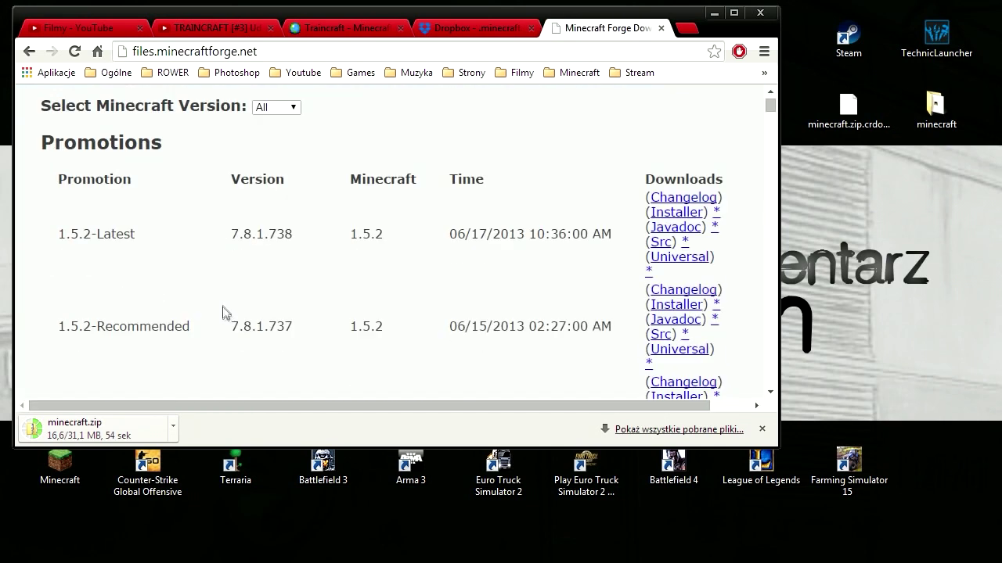
scroll(291, 257, up, 2)
drag(768, 445, 939, 540)
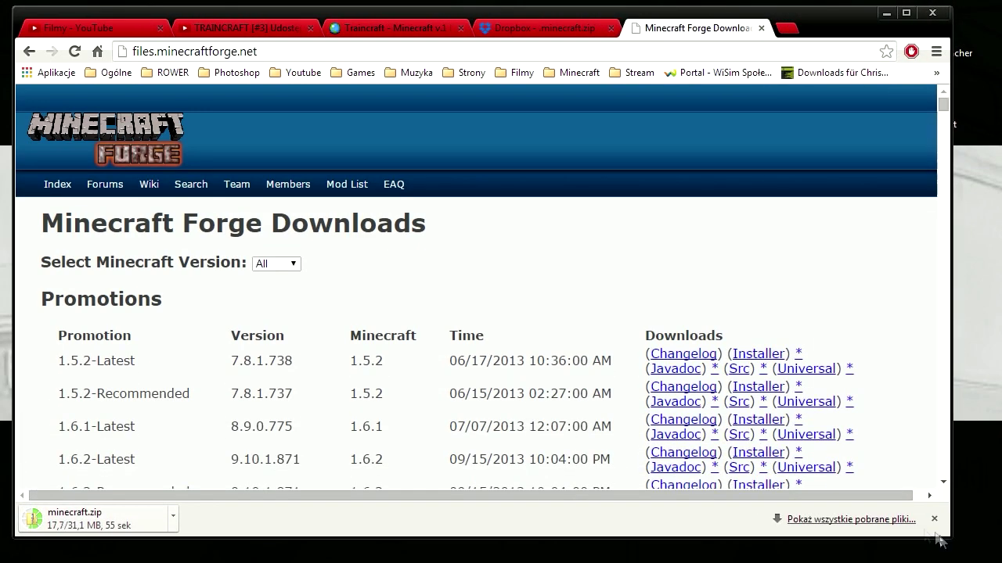
Examine the Promotions list and compare the version numbers of the 1.6.4-Latest and 1.6.4-Recommended Forge builds
scroll(218, 313, down, 2)
scroll(140, 277, up, 1)
scroll(138, 270, down, 2)
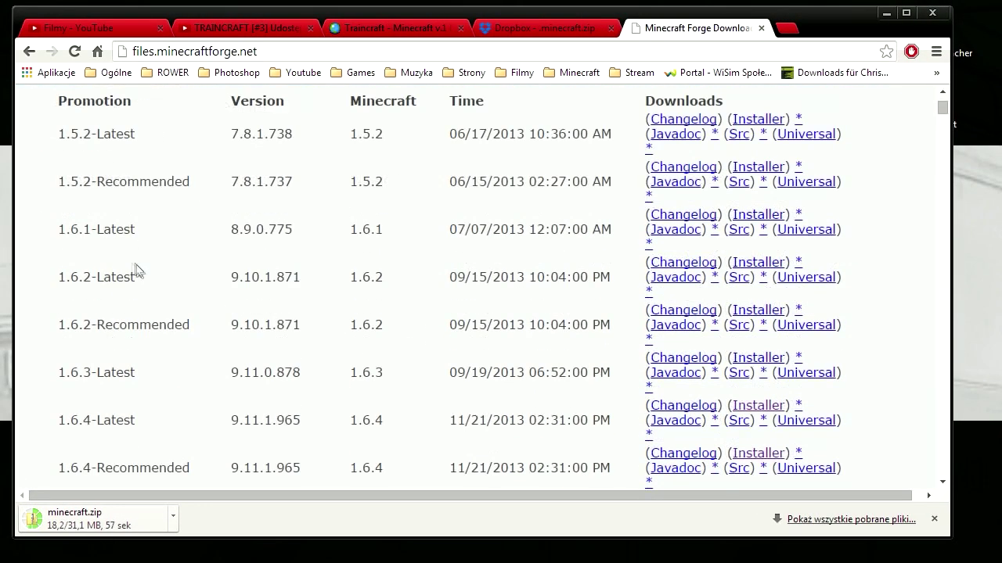
scroll(190, 289, down, 3)
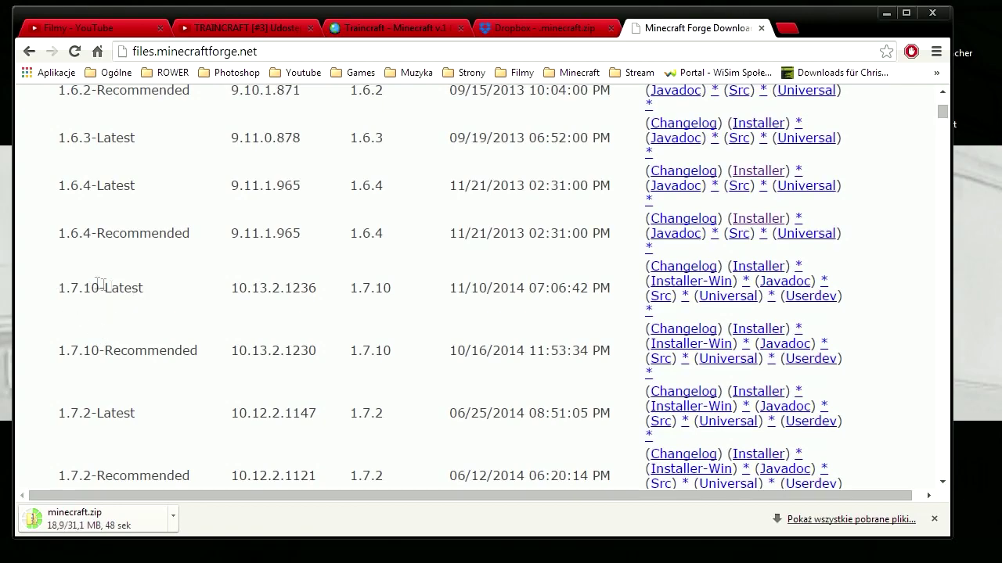
scroll(163, 229, down, 6)
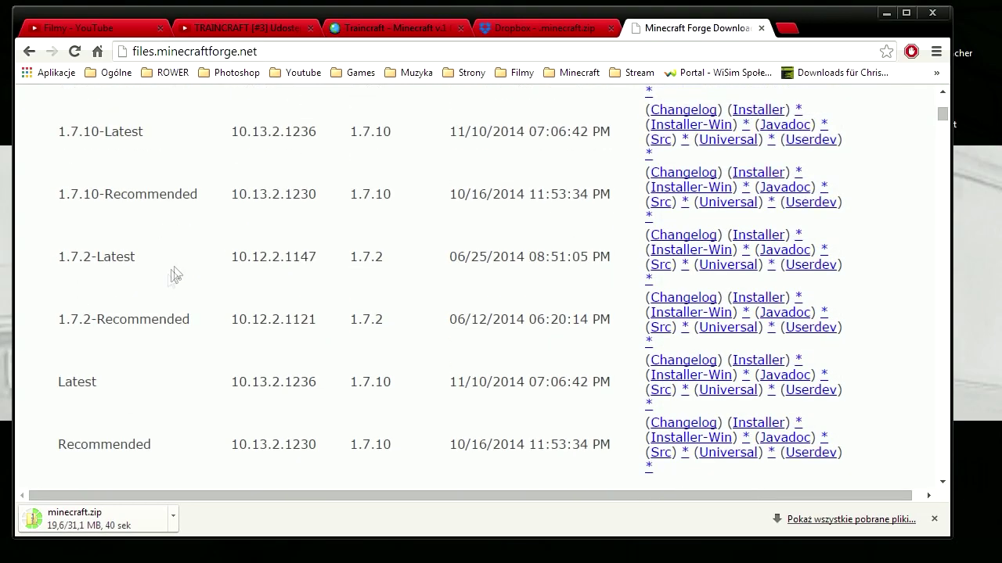
scroll(145, 317, down, 1)
scroll(191, 295, up, 8)
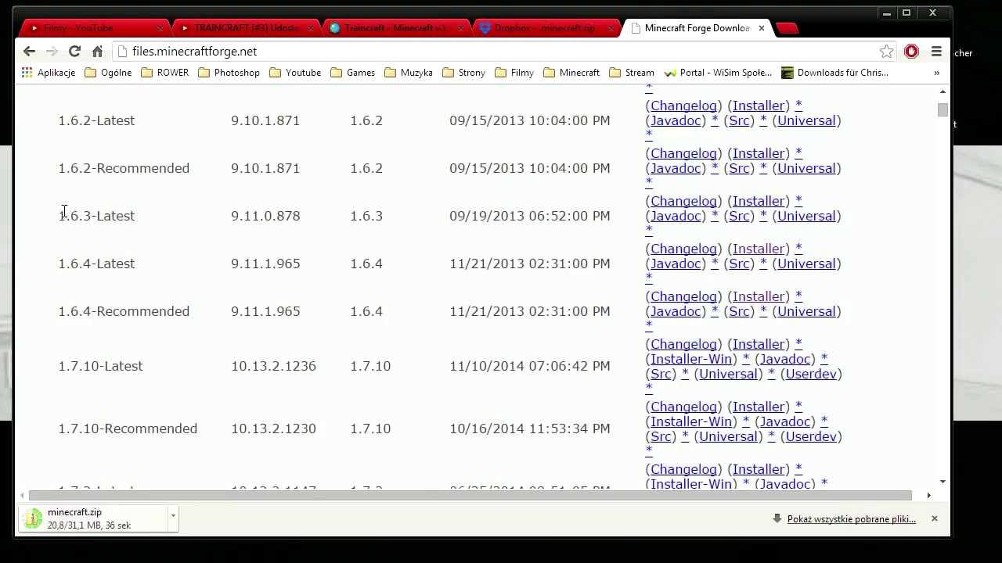
drag(64, 212, 131, 217)
drag(47, 262, 231, 319)
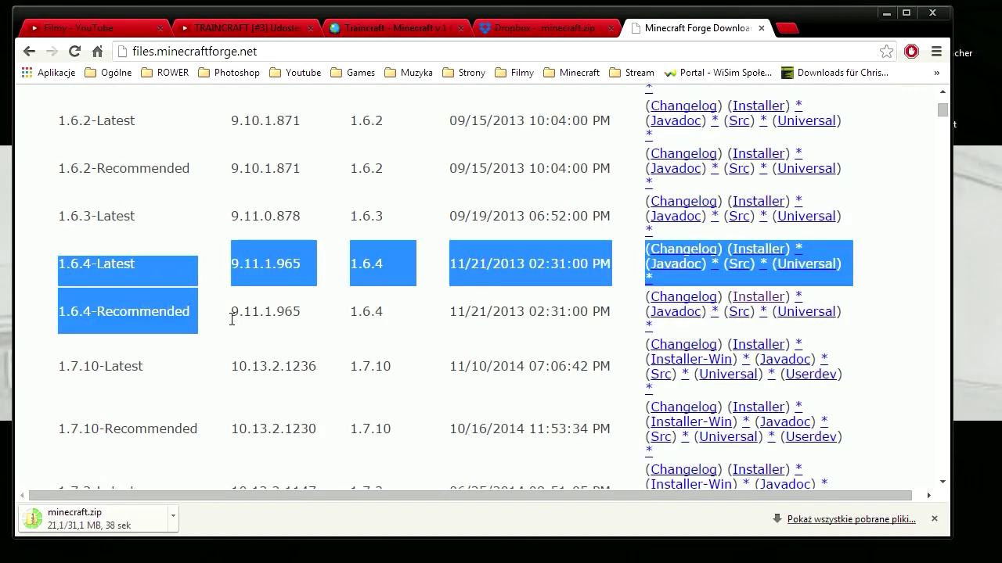
click(301, 266)
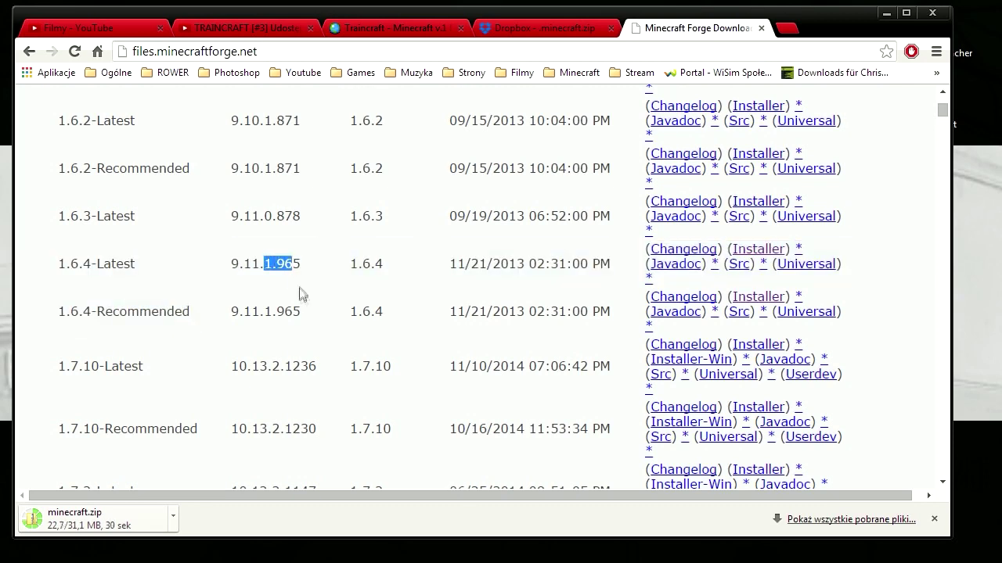
drag(302, 313, 252, 313)
drag(300, 265, 270, 267)
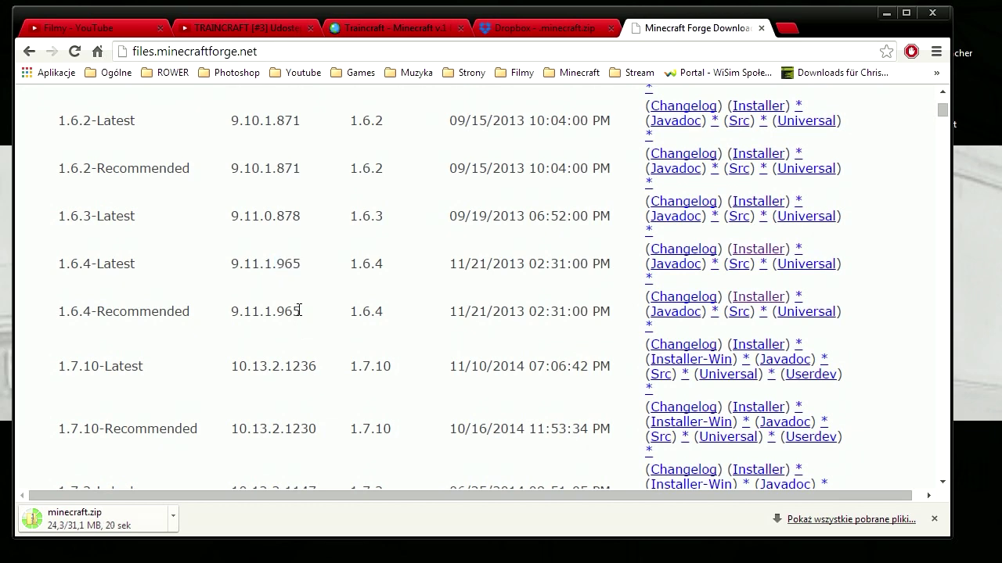
drag(295, 266, 273, 263)
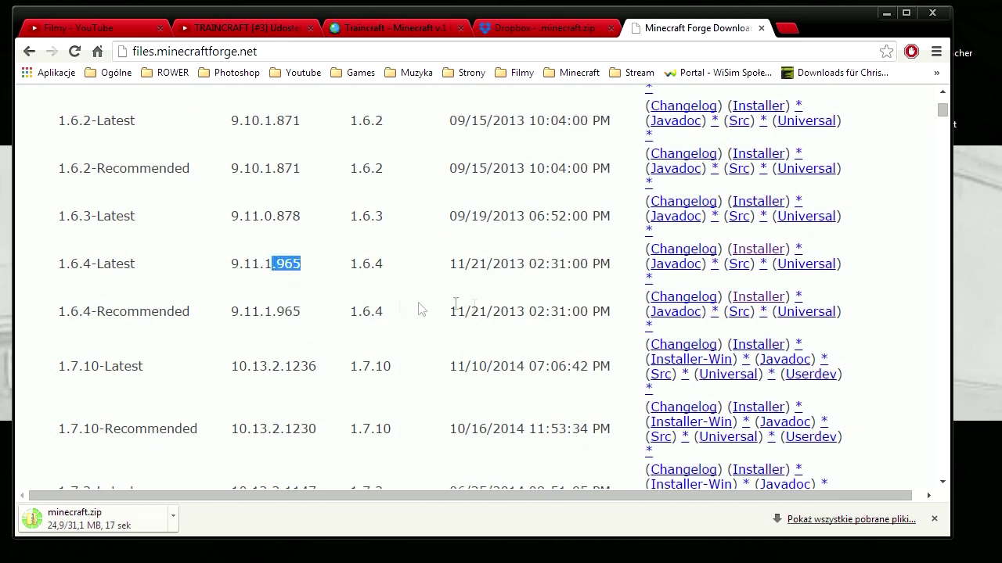
Download the 1.6.4-Latest Forge Installer past the ad page and save it to the desktop as forge-1.6.4-9.11.1.965-installer
click(747, 256)
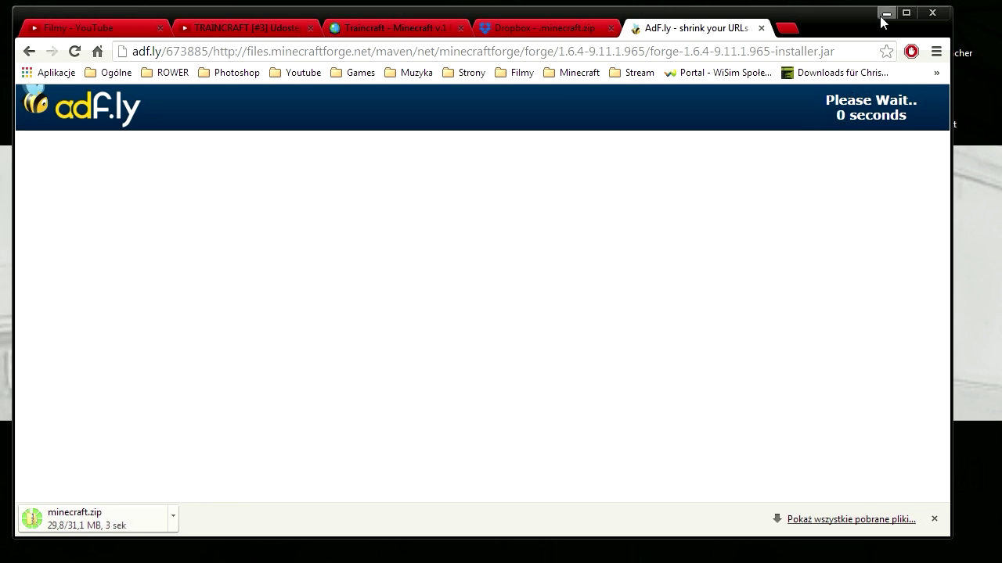
click(856, 109)
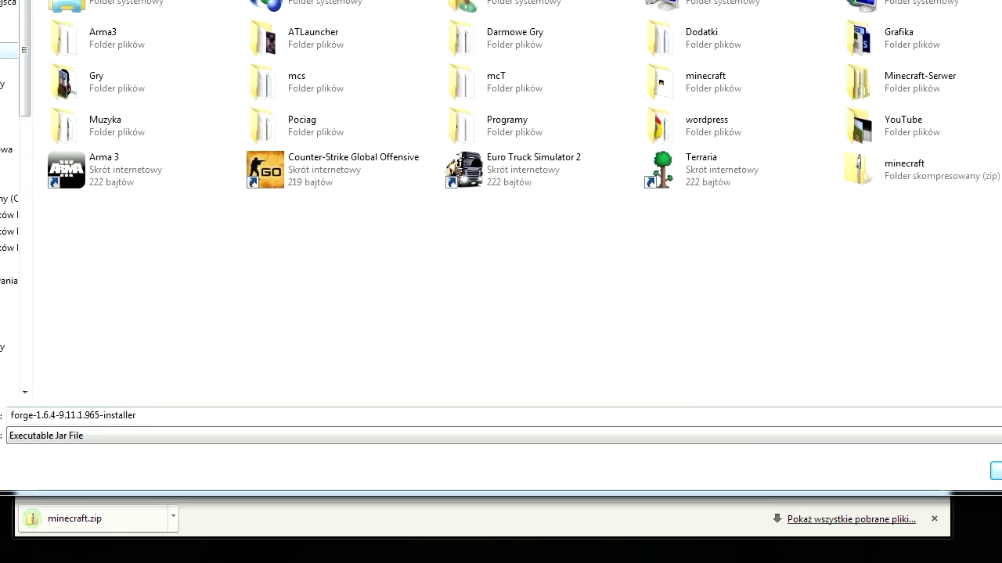
key(Return)
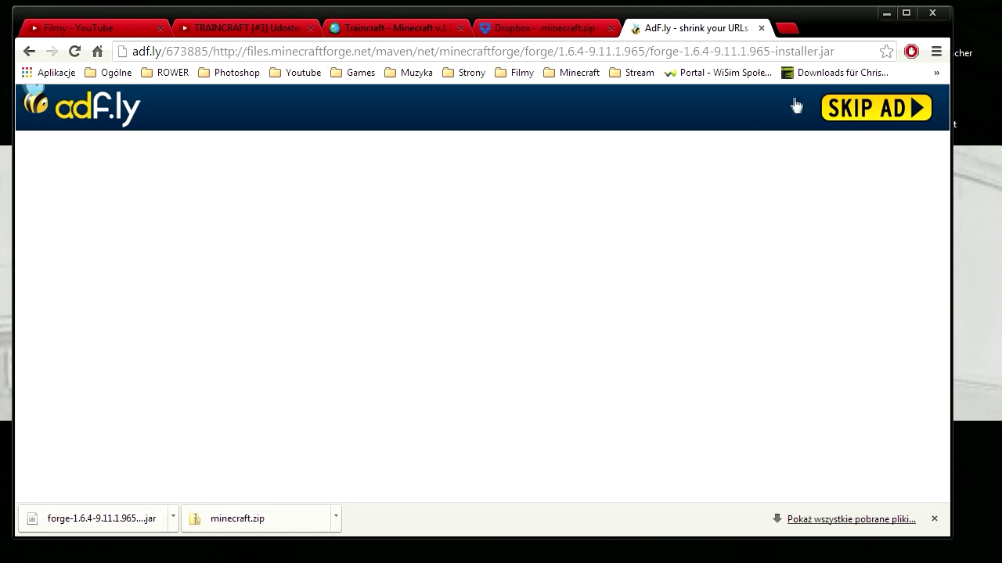
Minimize the browser and place the downloaded minecraft archive and Forge installer side by side in the desktop's second icon row
click(885, 13)
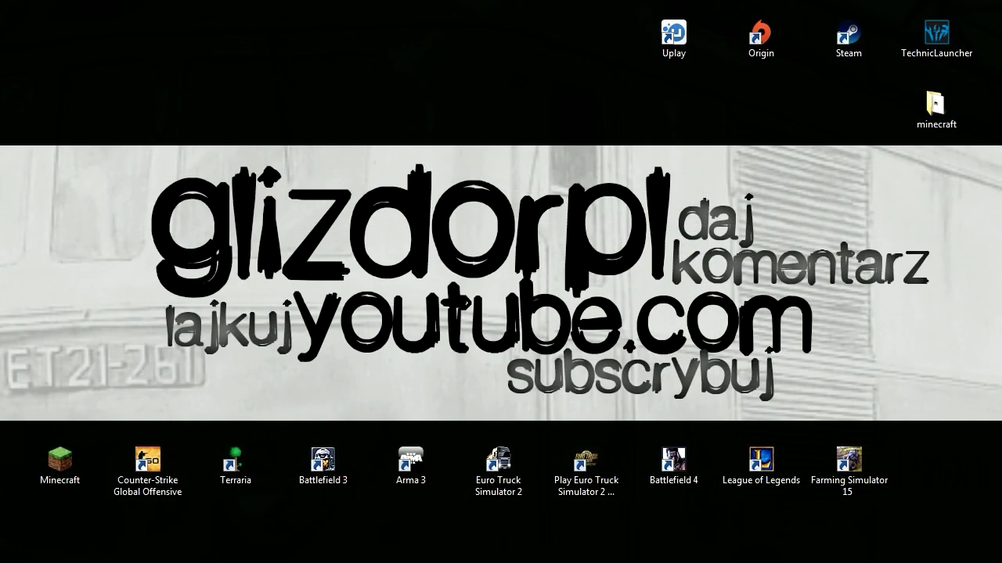
drag(169, 71, 498, 110)
drag(168, 39, 414, 143)
Open the existing minecraft folder on the desktop to check its contents, and close it again
click(936, 110)
click(410, 112)
click(939, 110)
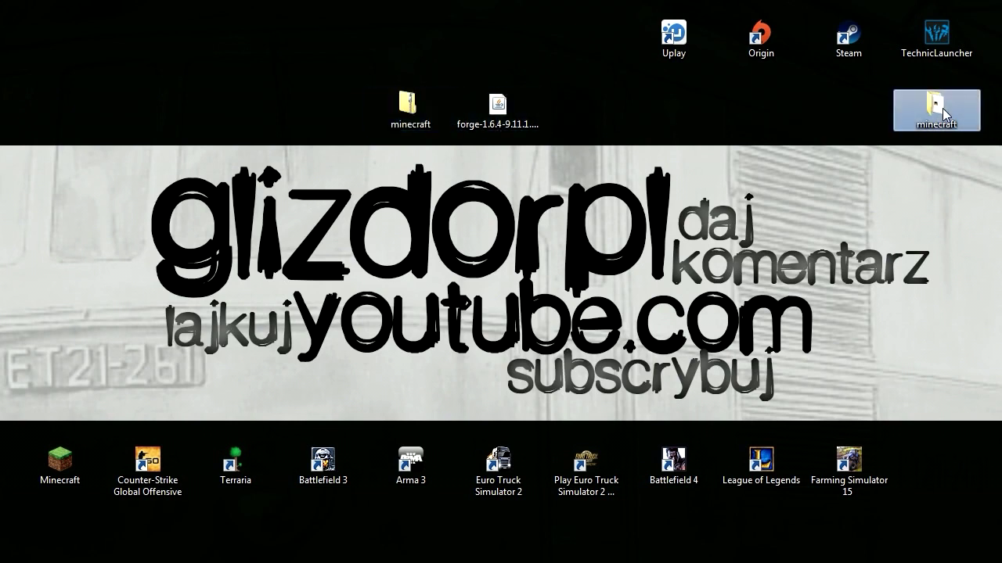
double_click(927, 113)
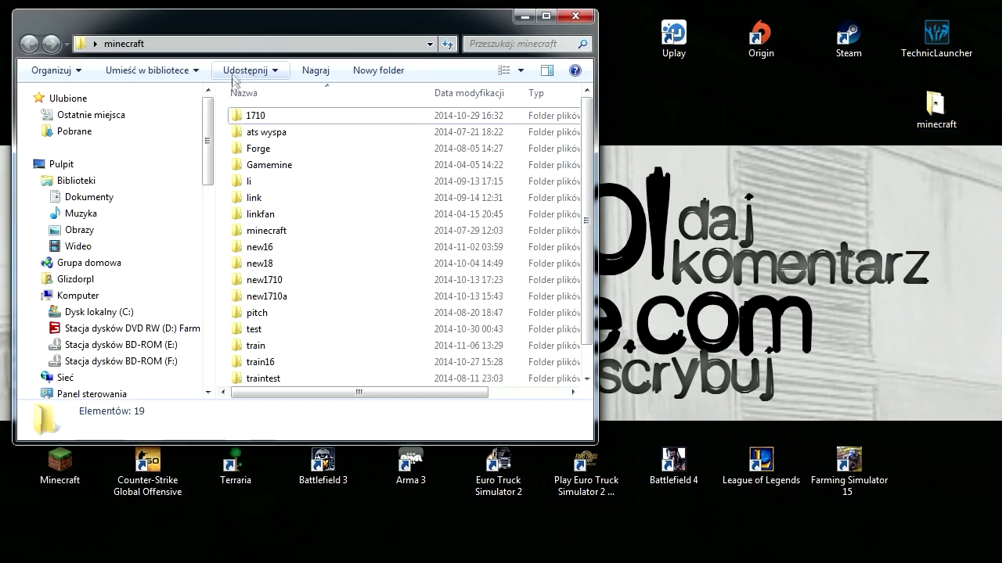
click(575, 16)
Rename the downloaded minecraft archive on the desktop to minecraftv
right_click(396, 110)
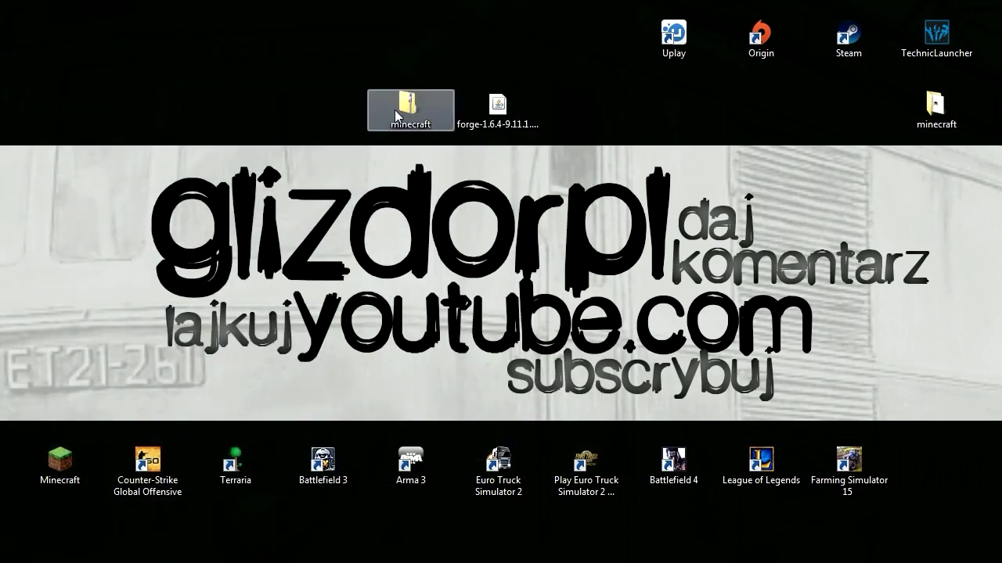
click(457, 392)
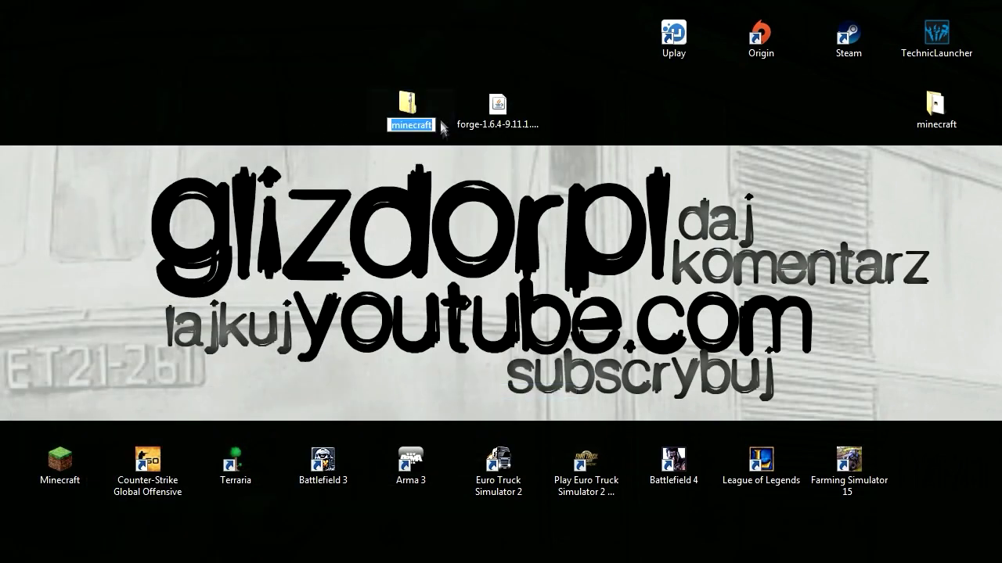
key(End)
text(v)
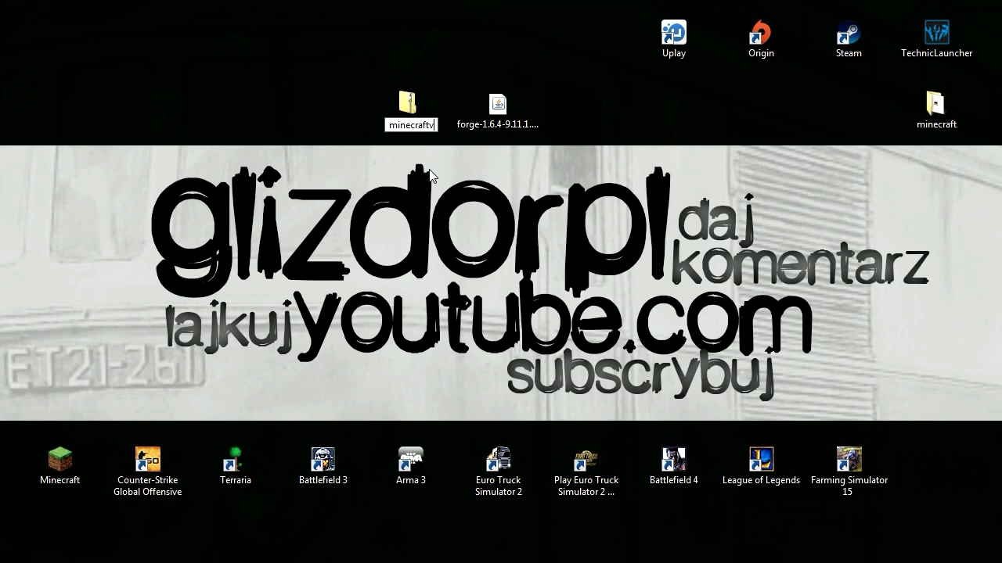
click(430, 173)
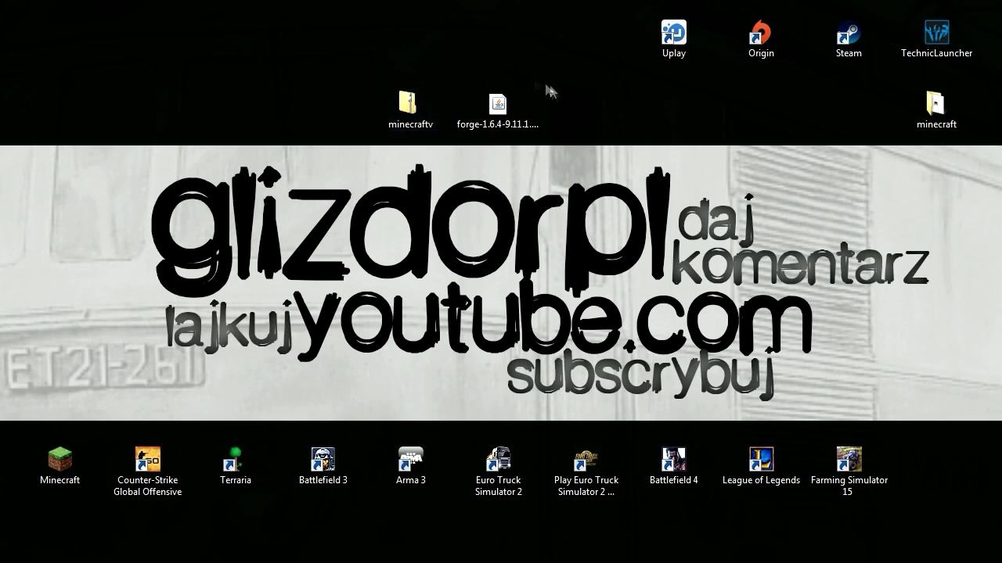
Extract the minecraftv archive into its own minecraftv folder on the desktop and move the archive into that folder
right_click(408, 111)
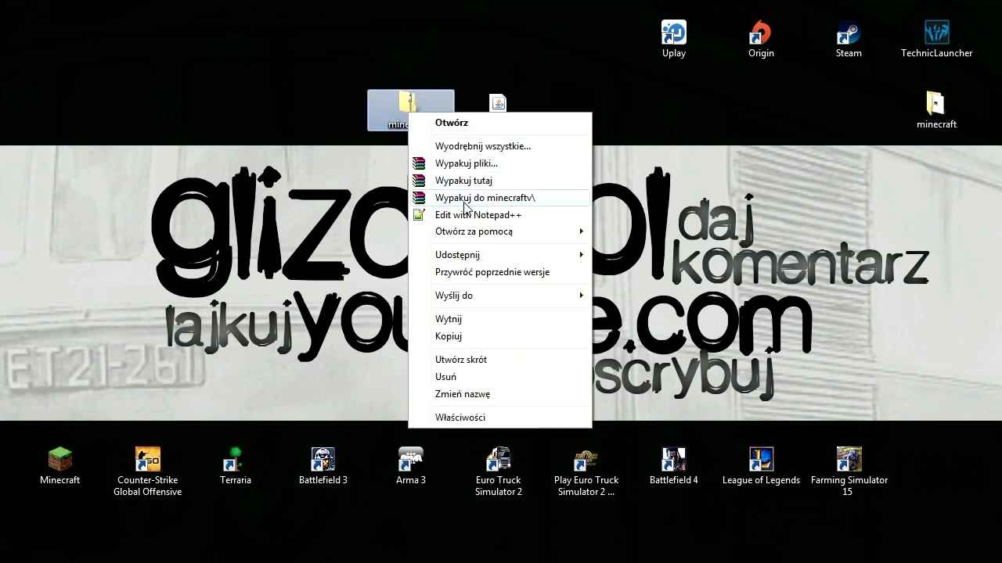
click(387, 103)
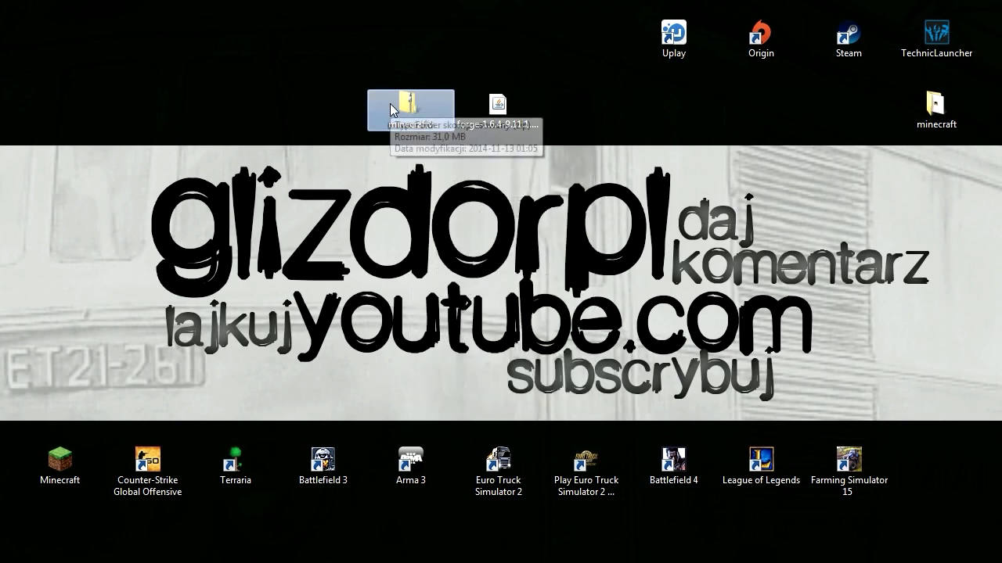
right_click(390, 104)
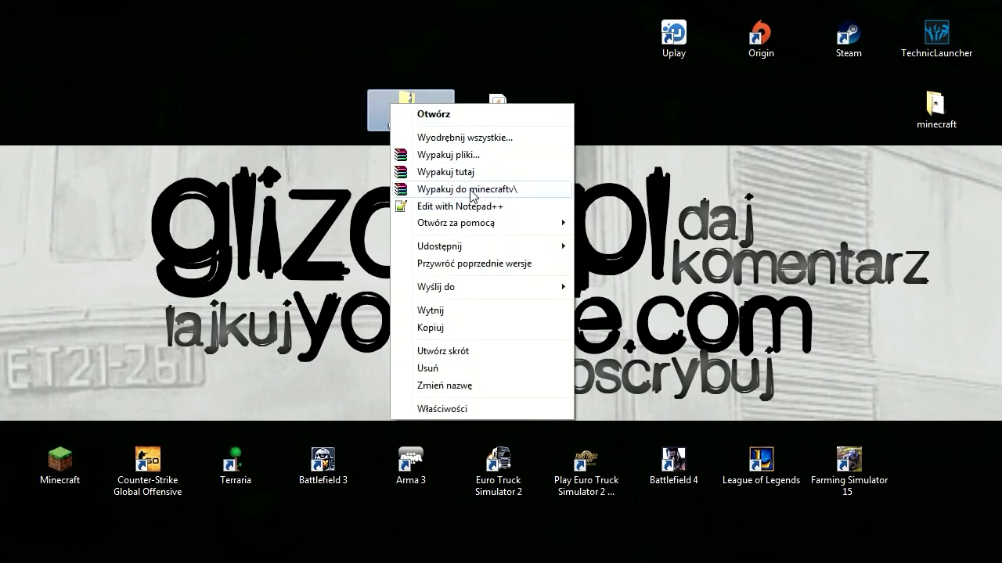
click(472, 191)
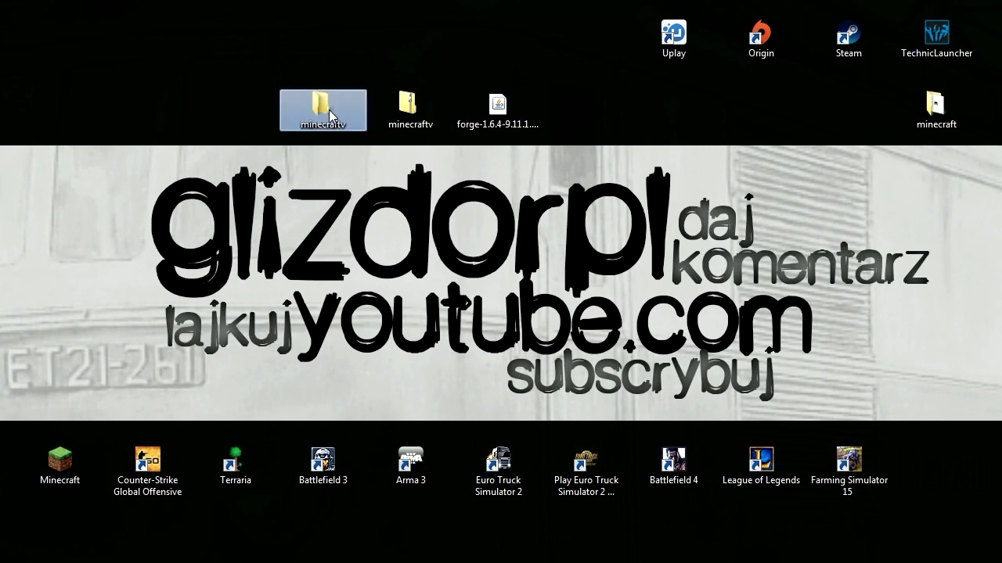
drag(403, 105, 321, 110)
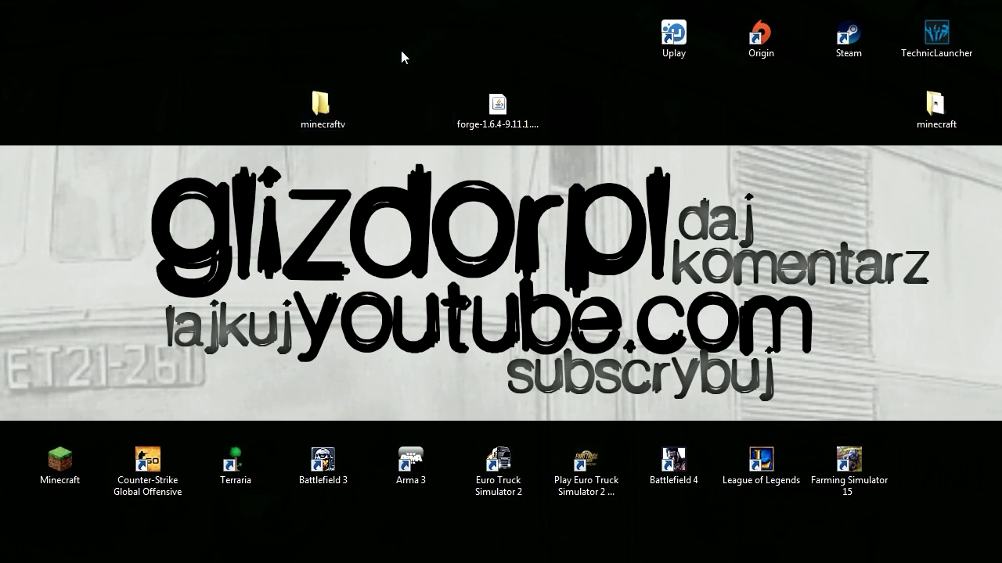
key(ctrl+z)
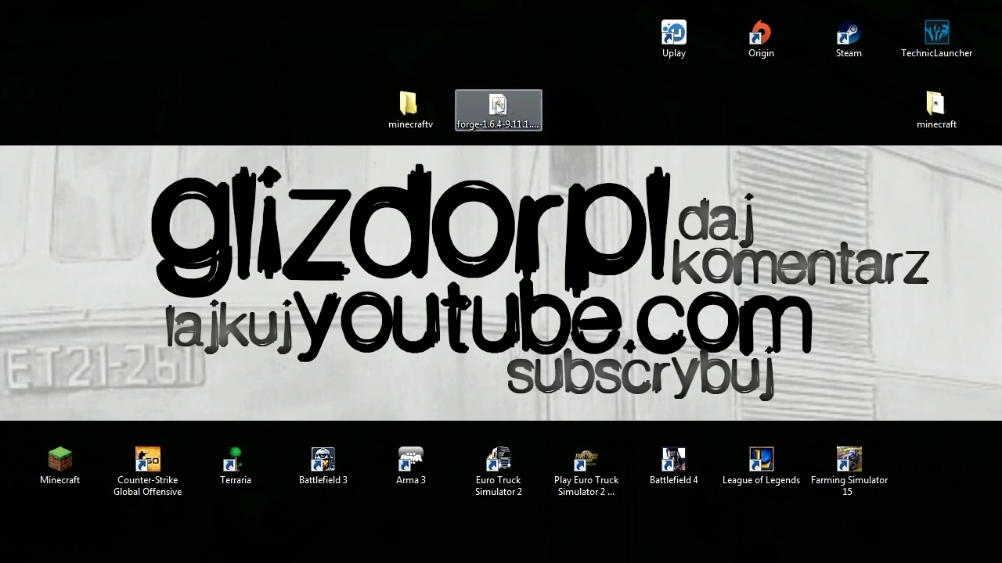
right_click(501, 104)
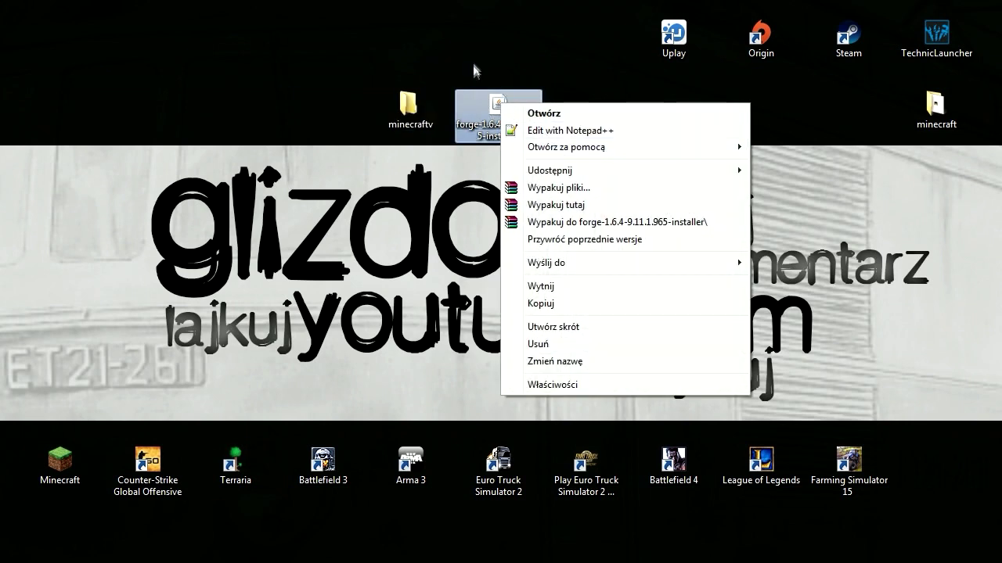
right_click(505, 112)
click(473, 69)
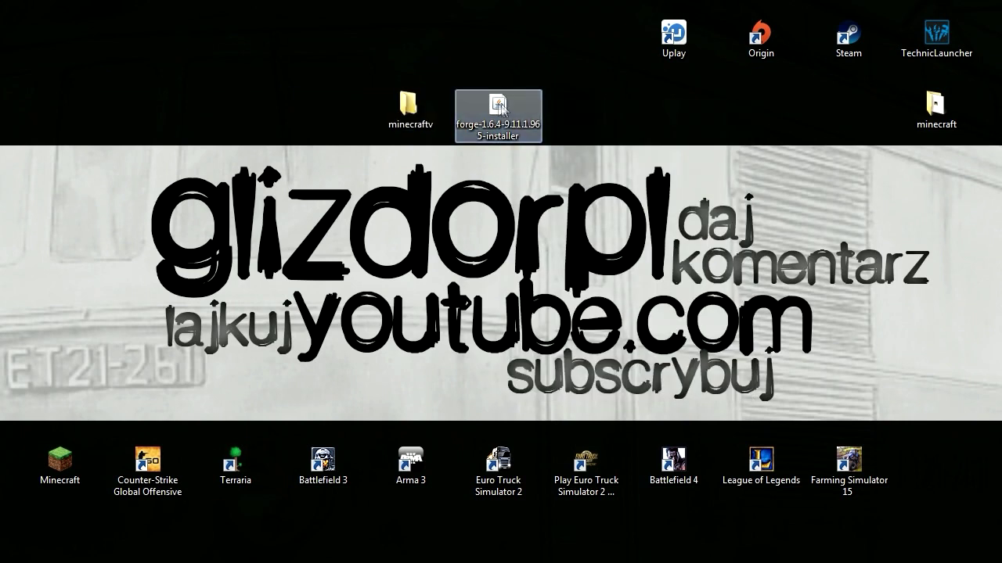
Launch the Forge 1.6.4 installer from the desktop using Java(TM) Platform SE binary
right_click(500, 109)
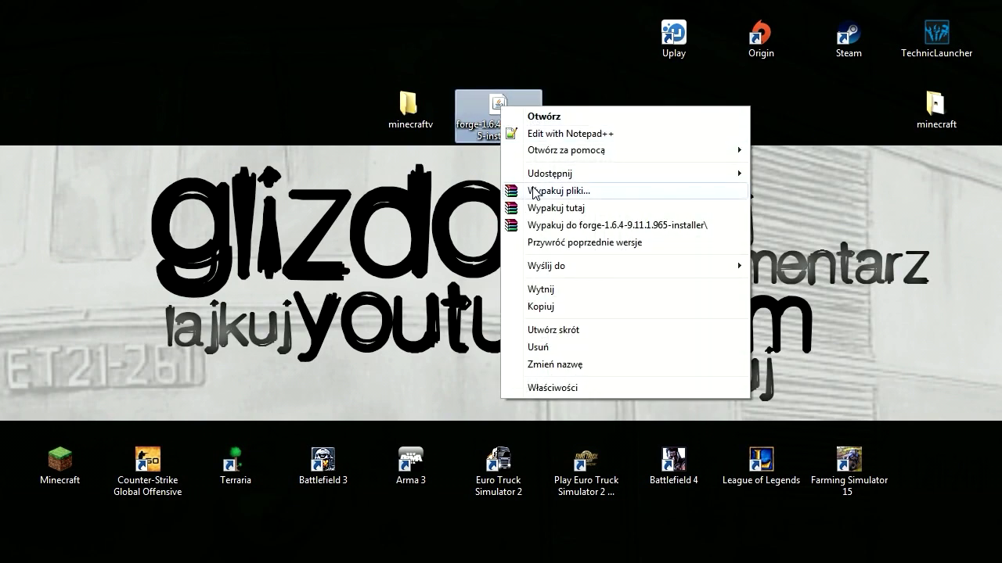
mouse_move(537, 157)
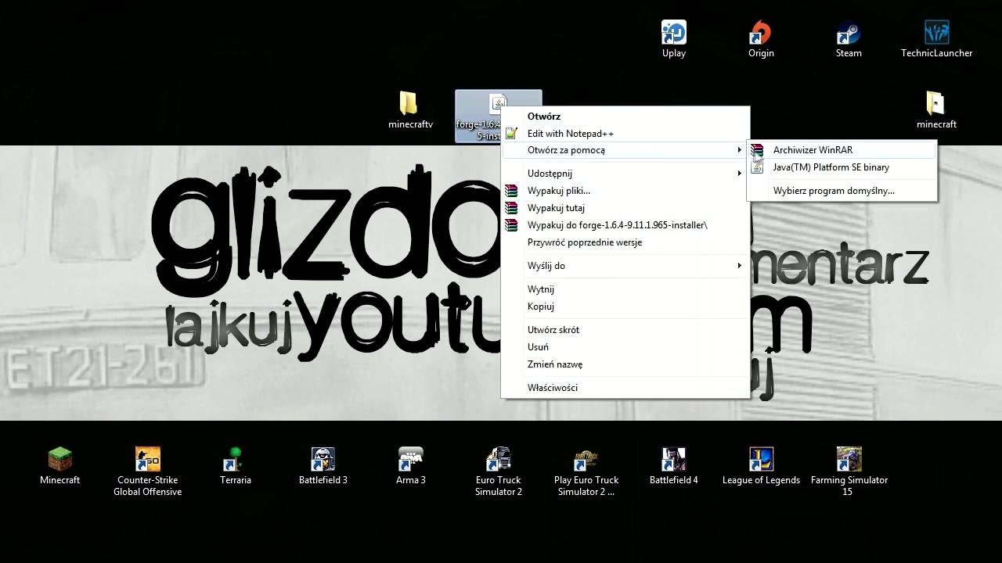
click(801, 169)
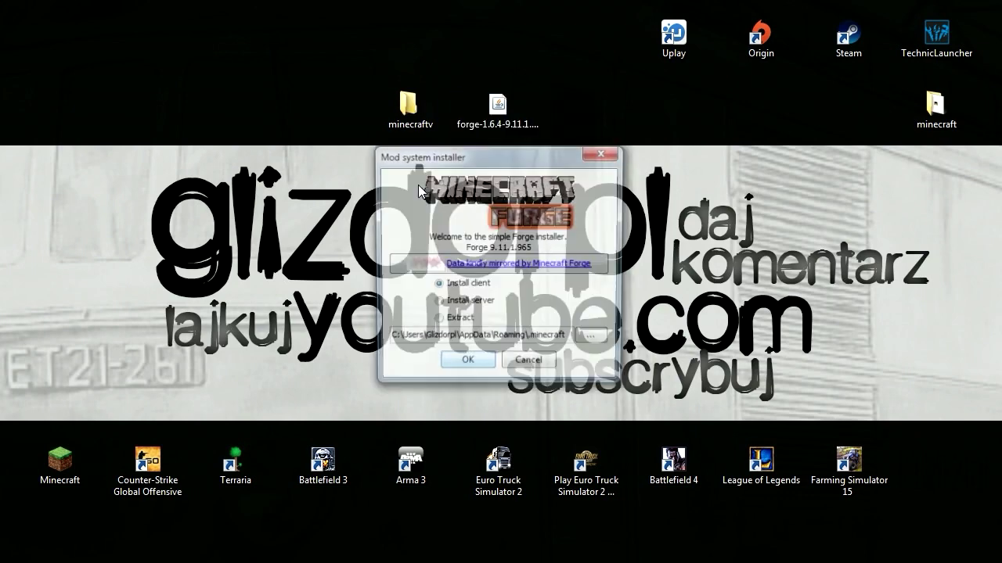
drag(442, 162, 485, 157)
Install the Forge client into the AppData\Roaming\.minecraft directory, keeping the default target path
click(464, 303)
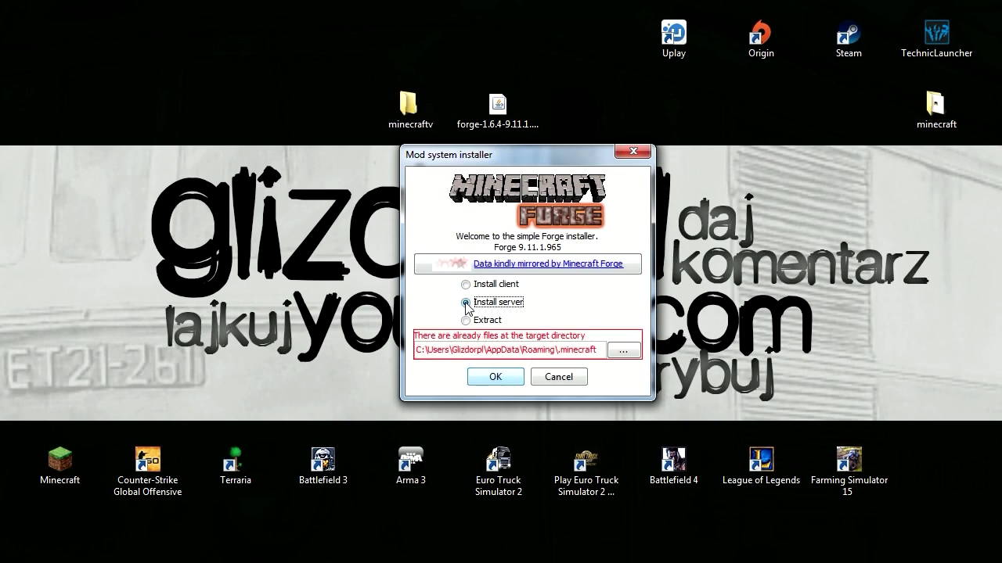
click(466, 285)
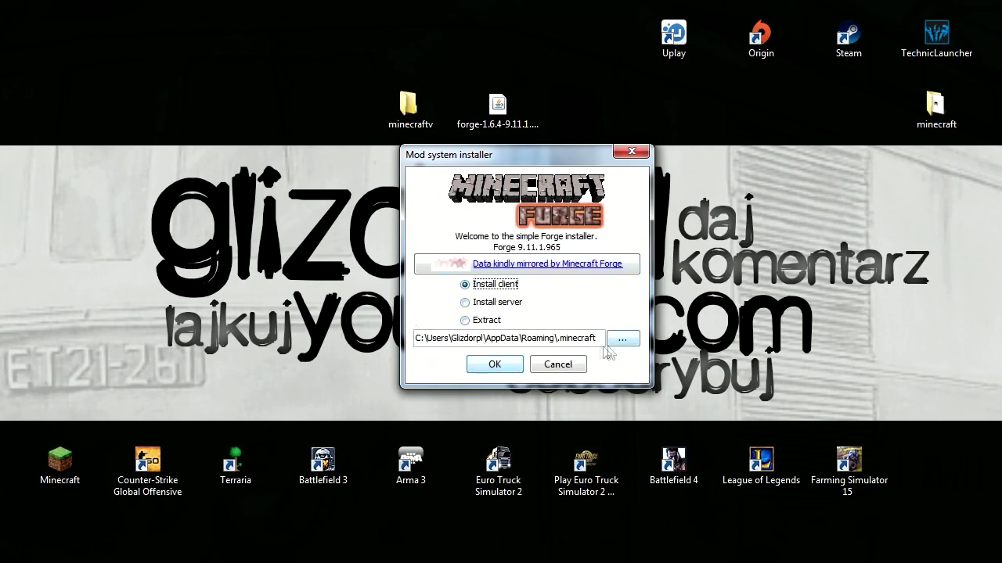
drag(512, 153, 582, 145)
click(696, 333)
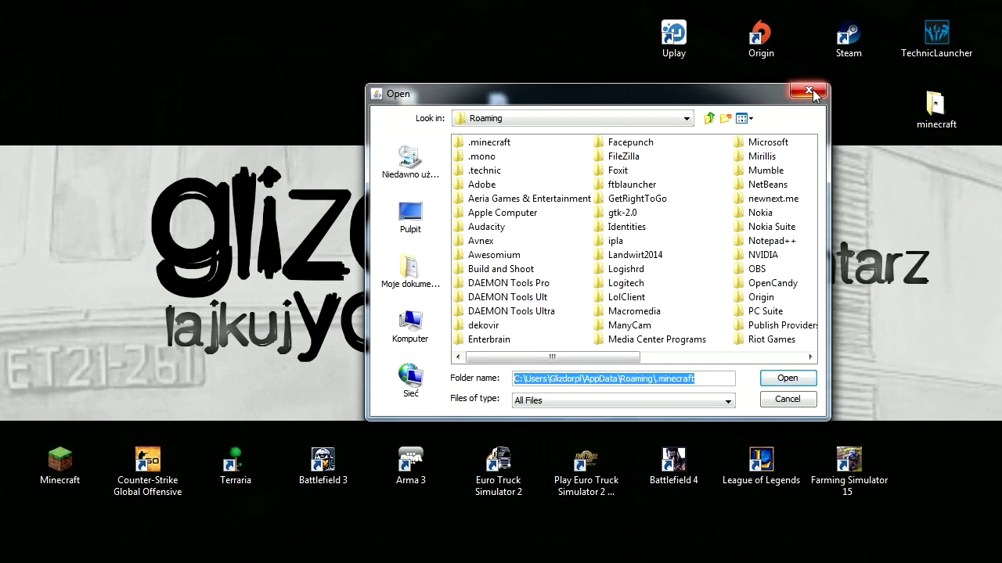
key(Escape)
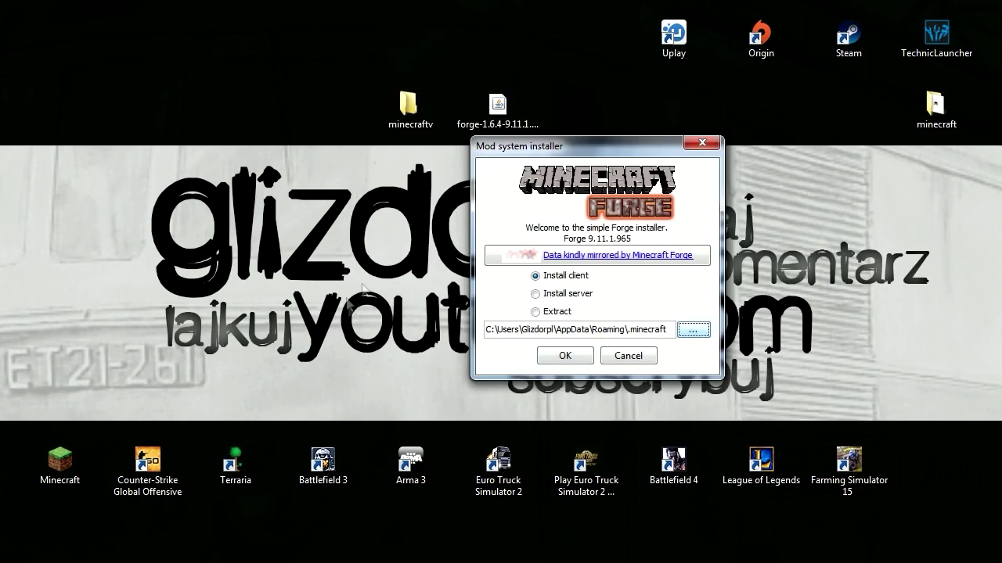
click(574, 356)
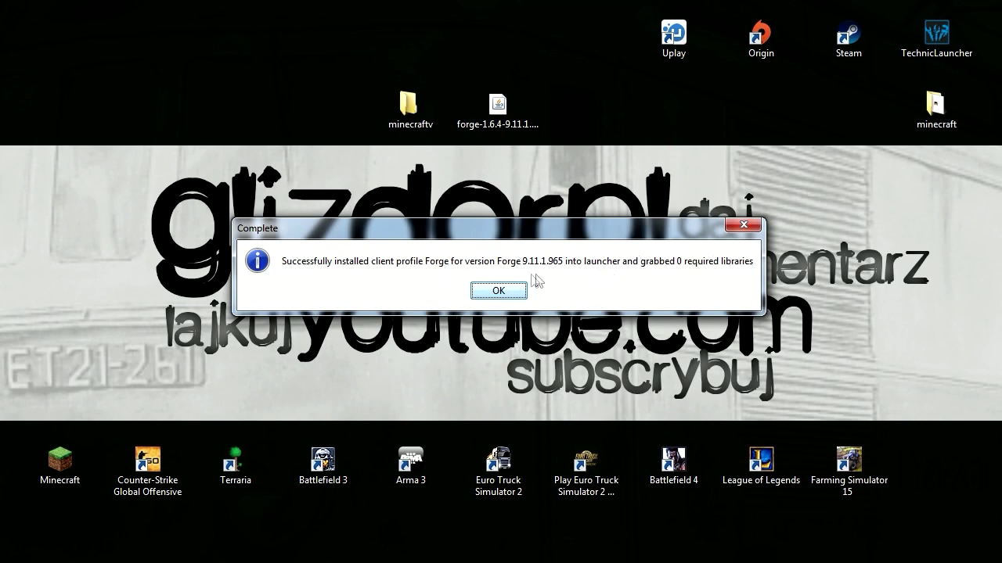
click(485, 297)
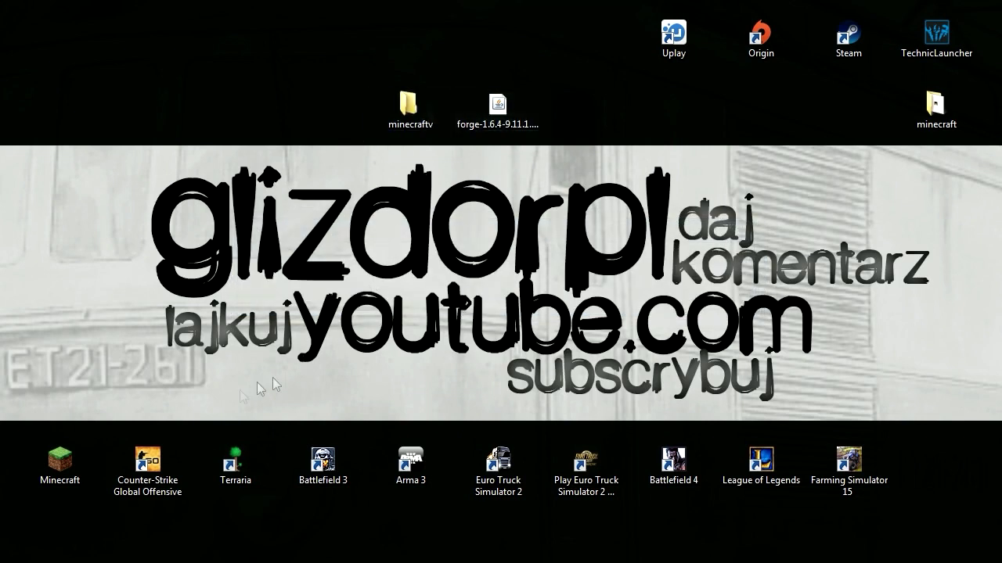
Start the Minecraft launcher from the desktop and look through its list of profiles
double_click(60, 462)
click(532, 286)
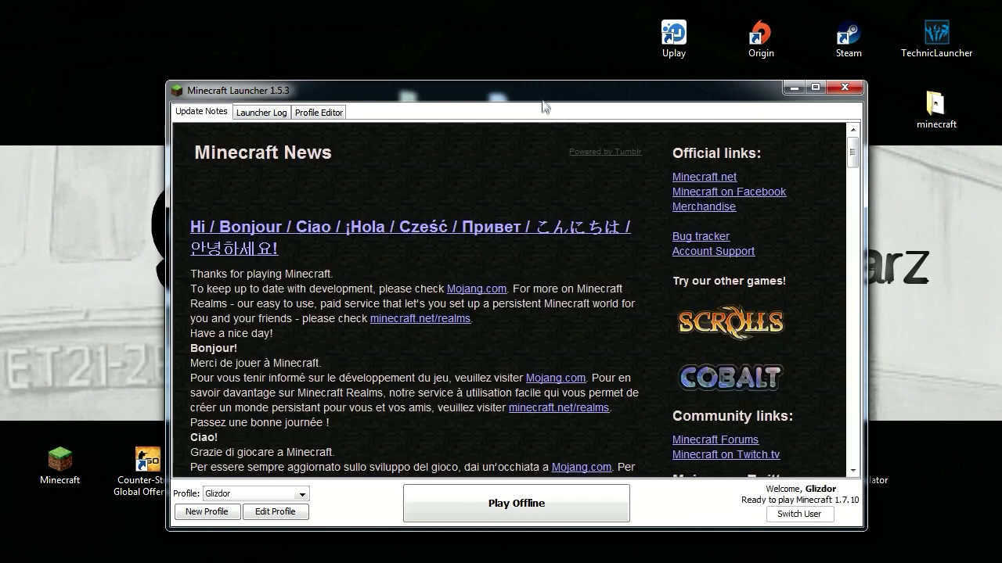
drag(539, 90, 458, 61)
click(223, 454)
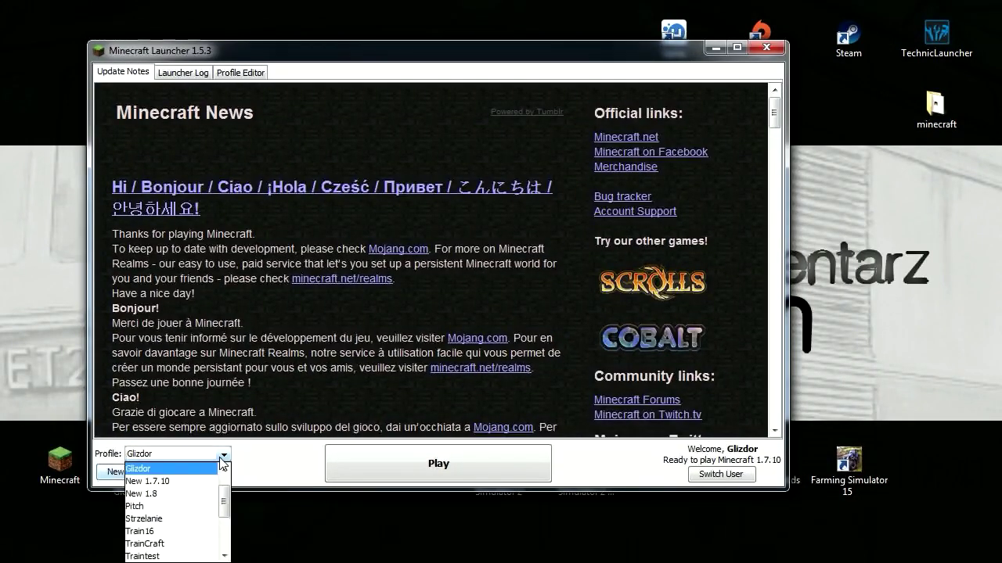
scroll(205, 510, down, 3)
scroll(206, 510, up, 3)
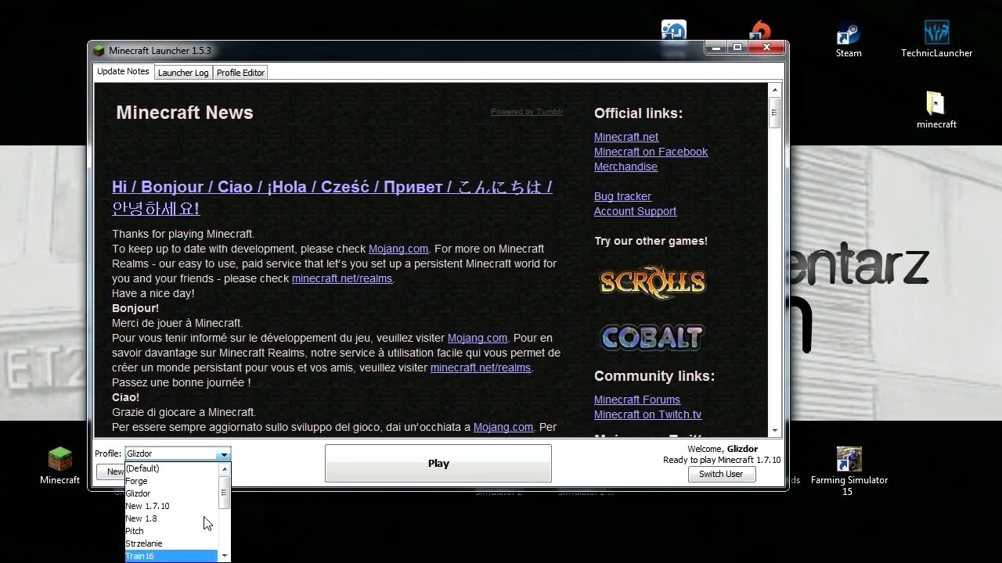
click(252, 484)
Open the minecraft folder on the desktop and place its window over the launcher
double_click(937, 129)
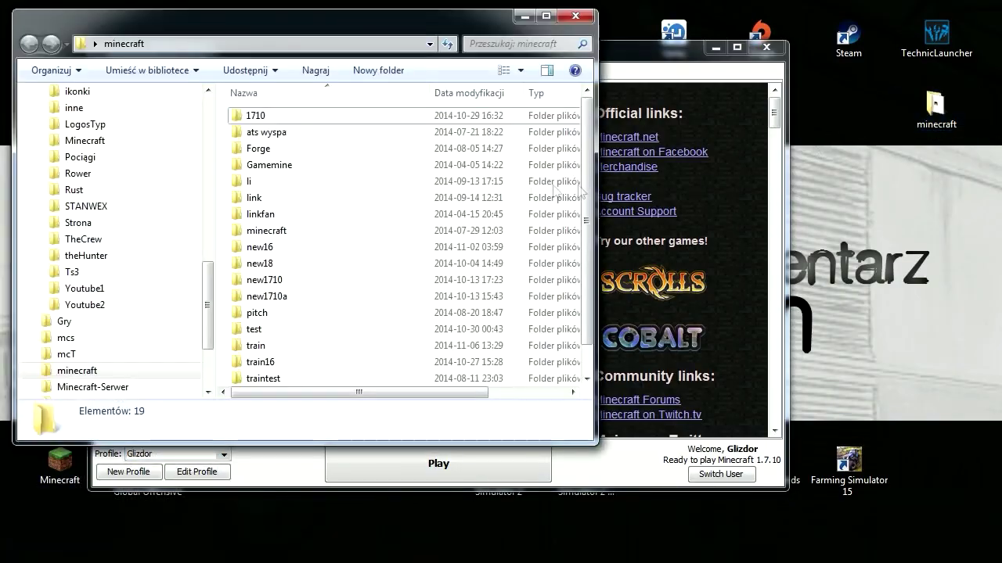
drag(234, 40, 376, 125)
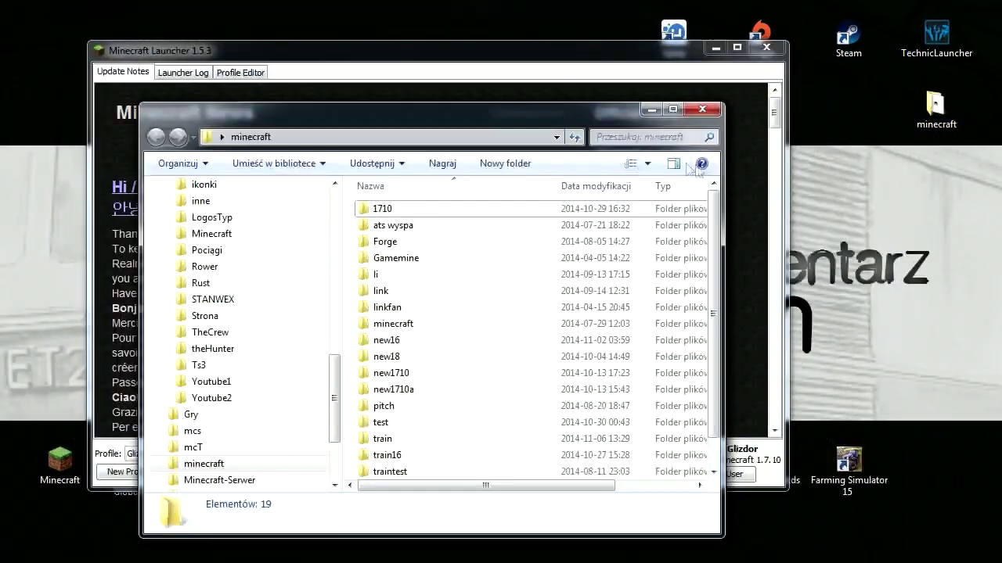
right_click(829, 116)
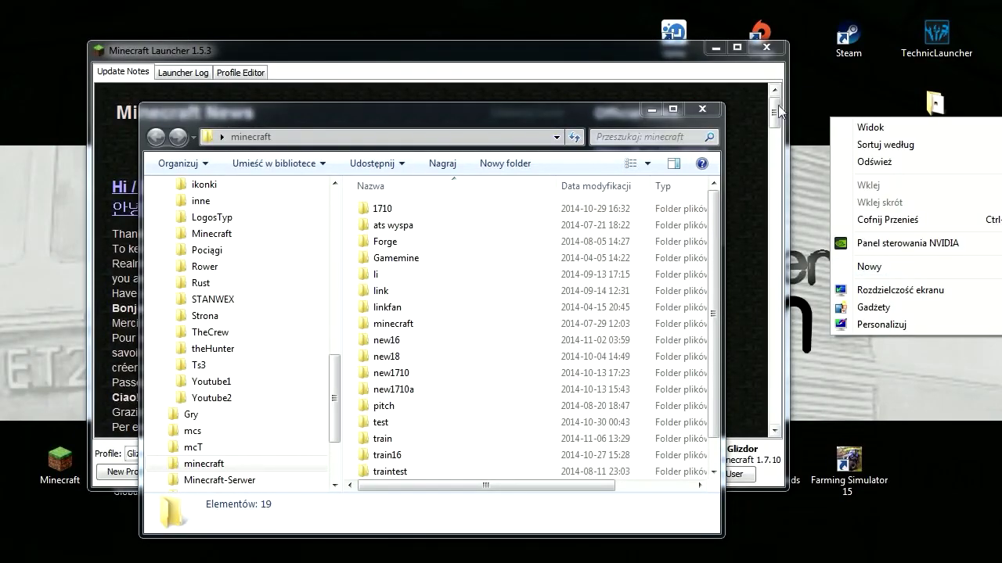
click(849, 114)
drag(462, 105, 510, 58)
scroll(508, 261, down, 1)
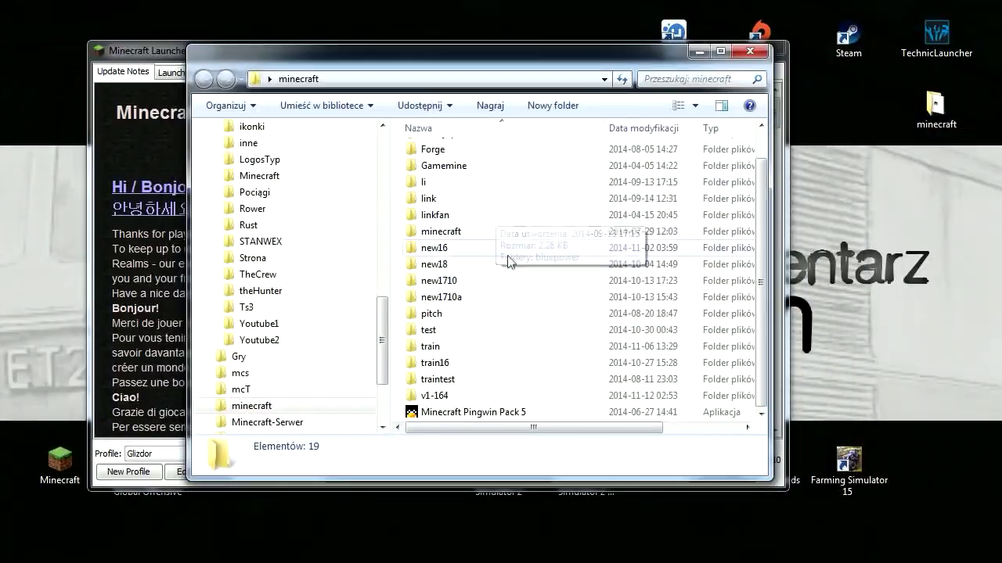
Create a new folder inside the minecraft folder and name it tranitest
right_click(399, 377)
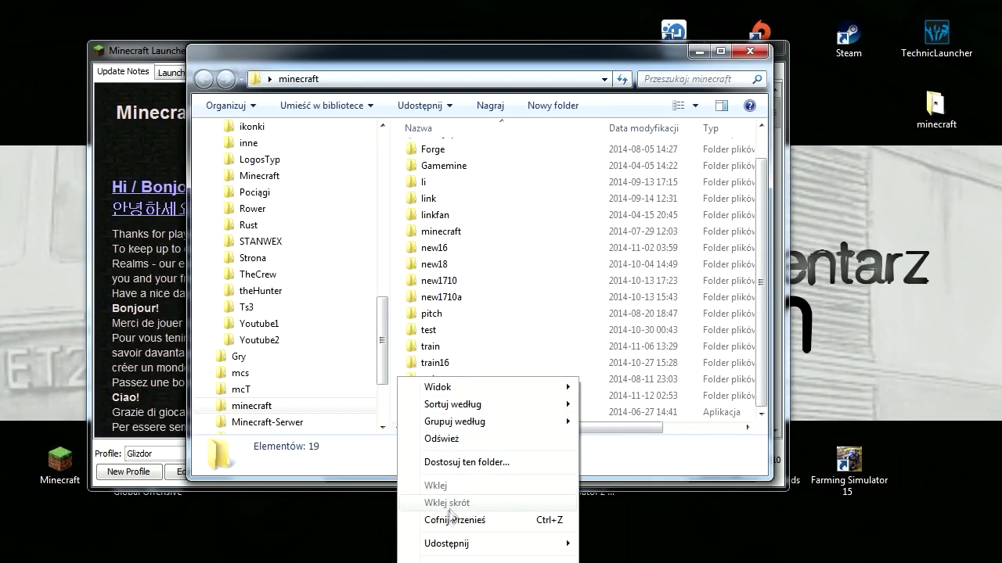
mouse_move(462, 559)
click(632, 353)
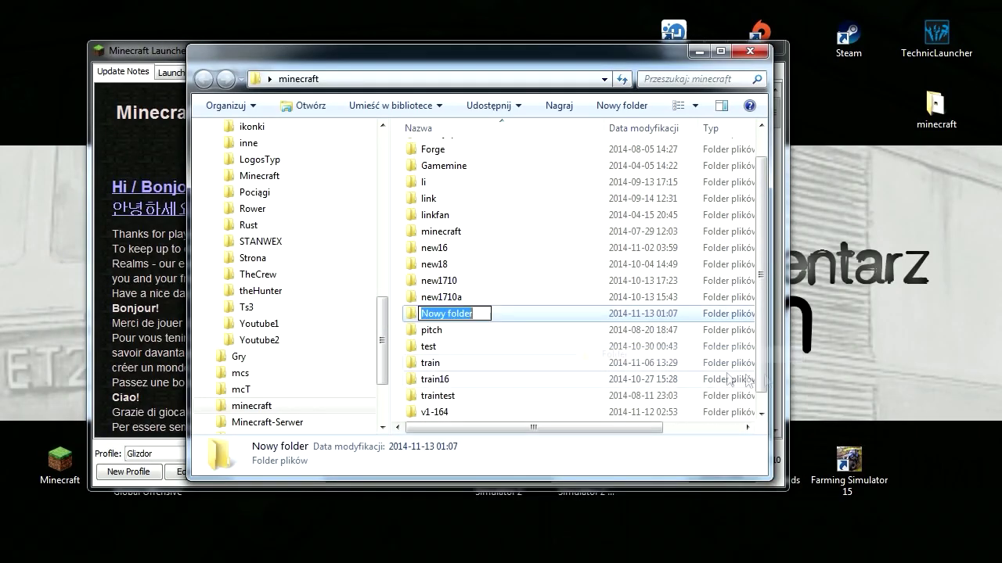
text(trantest)
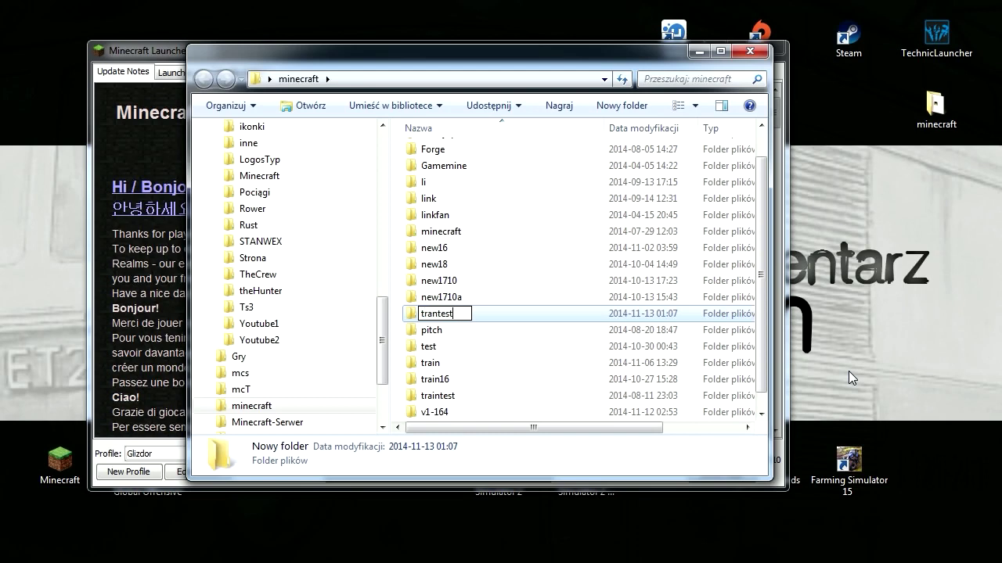
click(429, 315)
text(i)
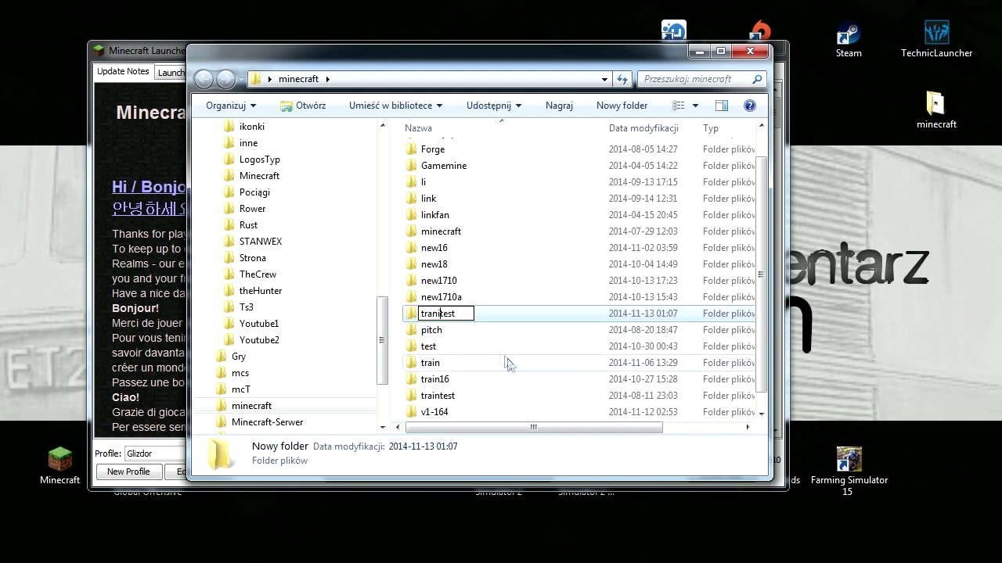
key(ctrl+a)
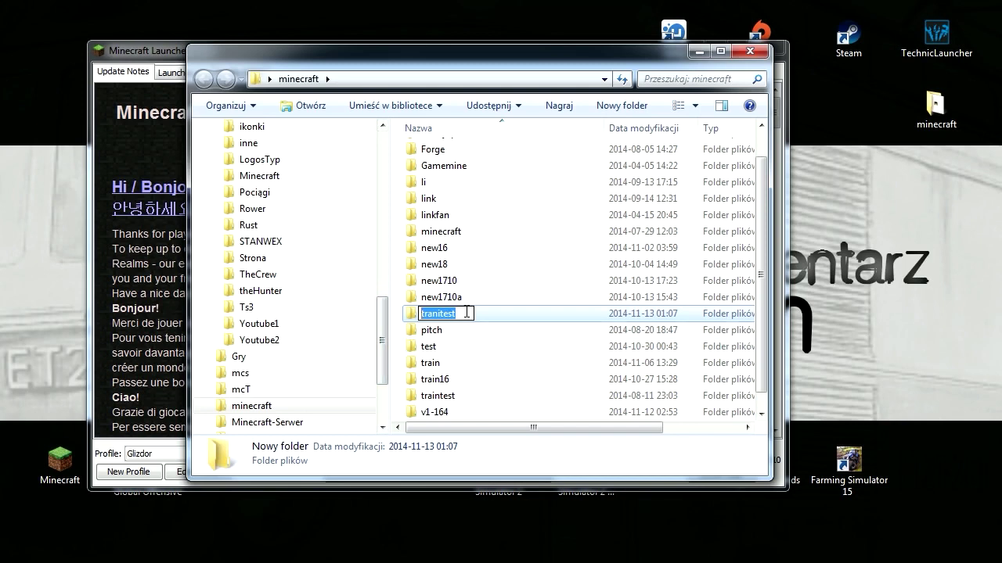
click(491, 317)
click(483, 316)
scroll(464, 397, down, 1)
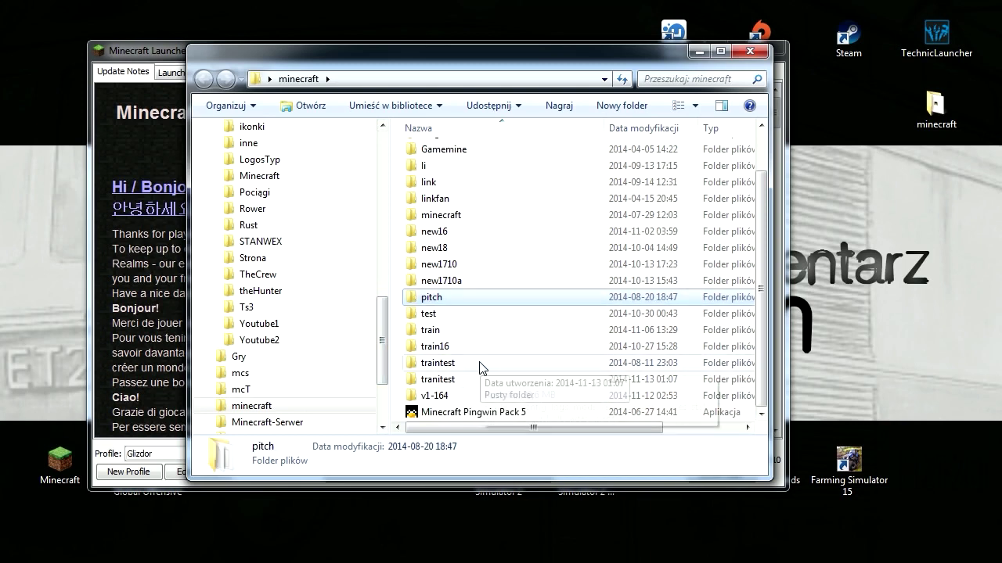
Open the existing traintest folder, copy its full path, and close the folder window
click(448, 380)
click(438, 363)
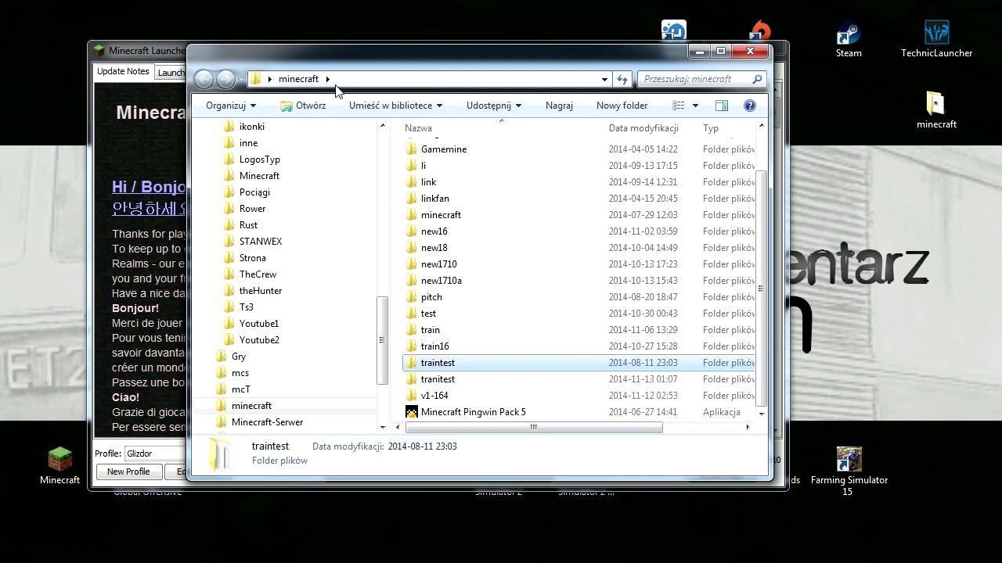
double_click(447, 368)
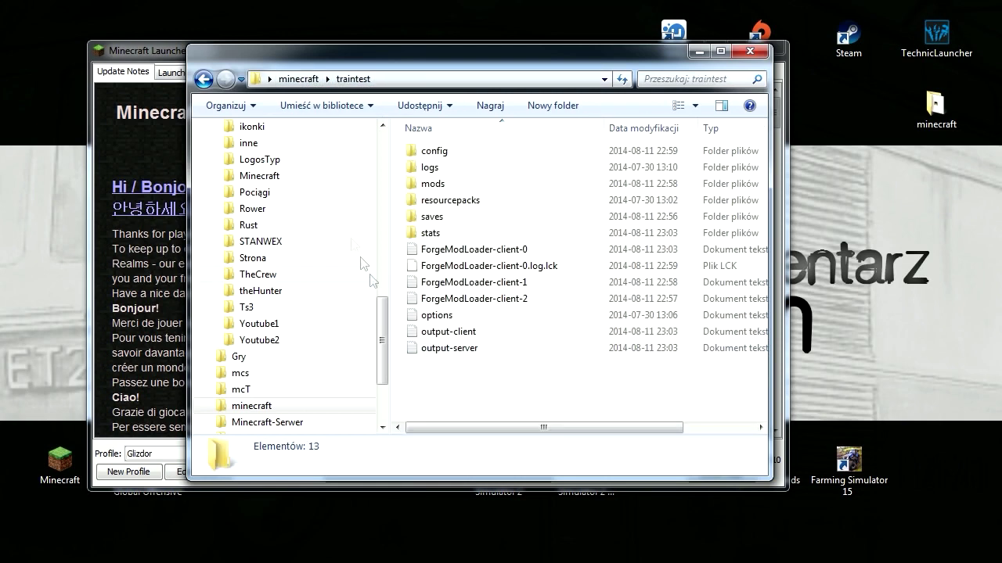
click(299, 79)
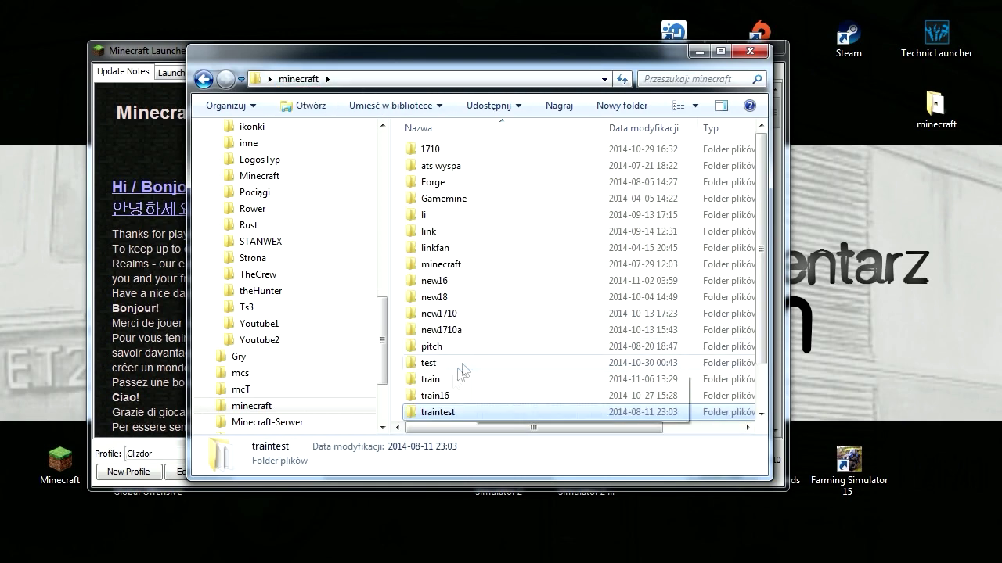
double_click(438, 411)
click(407, 79)
drag(479, 79, 264, 79)
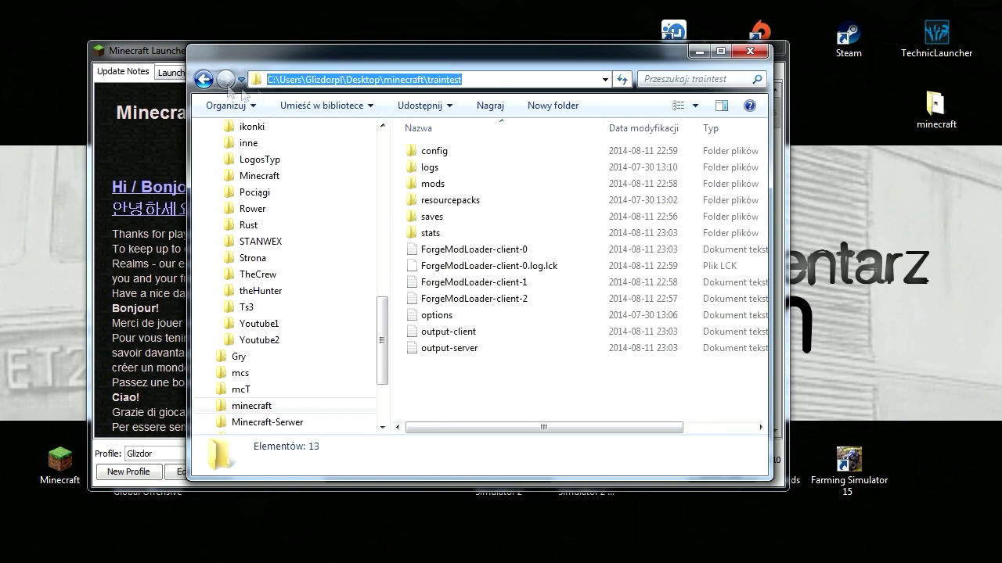
click(750, 51)
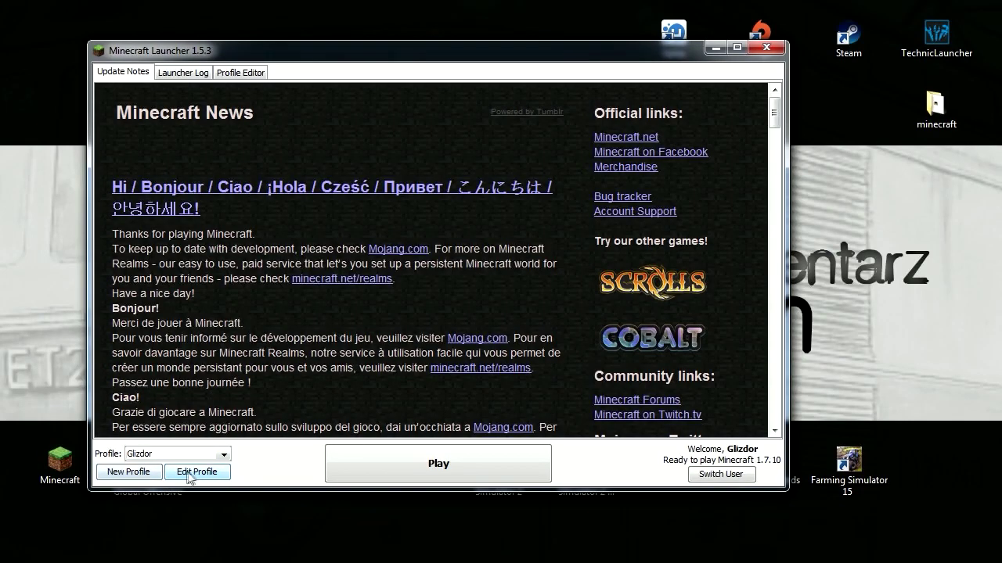
Select the New 1.8 profile in the launcher and view its settings without changing them
click(223, 455)
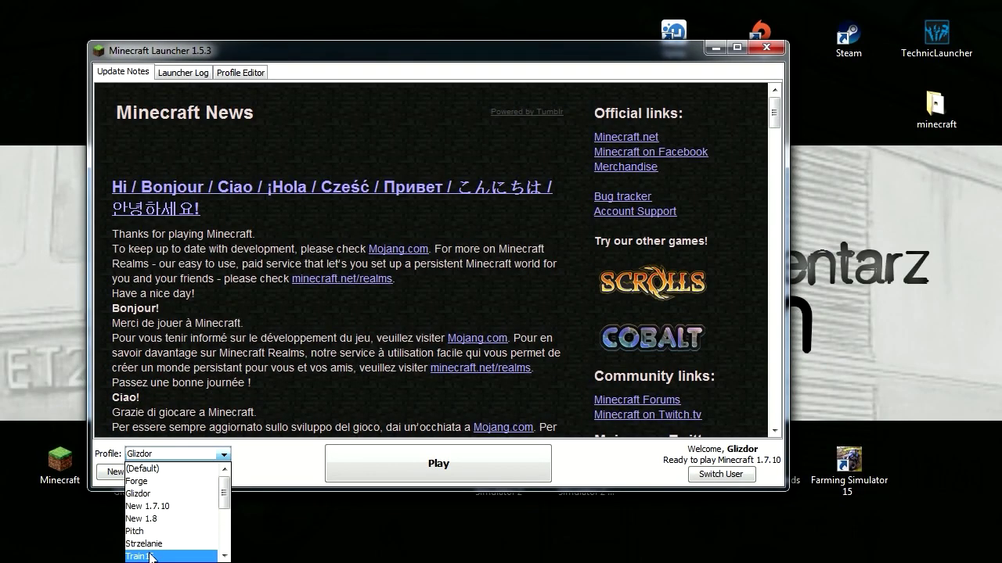
scroll(156, 532, down, 1)
scroll(172, 517, up, 1)
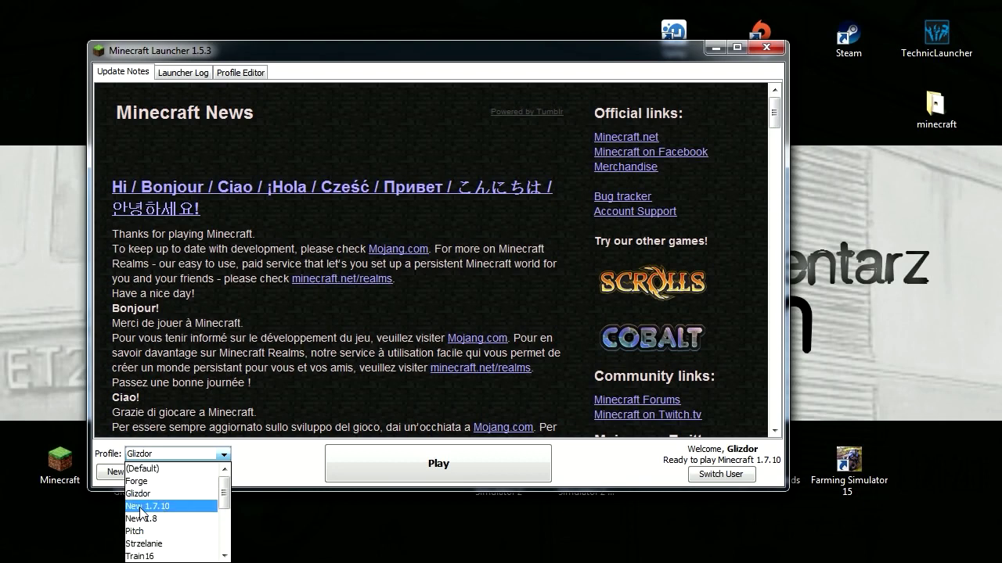
click(142, 518)
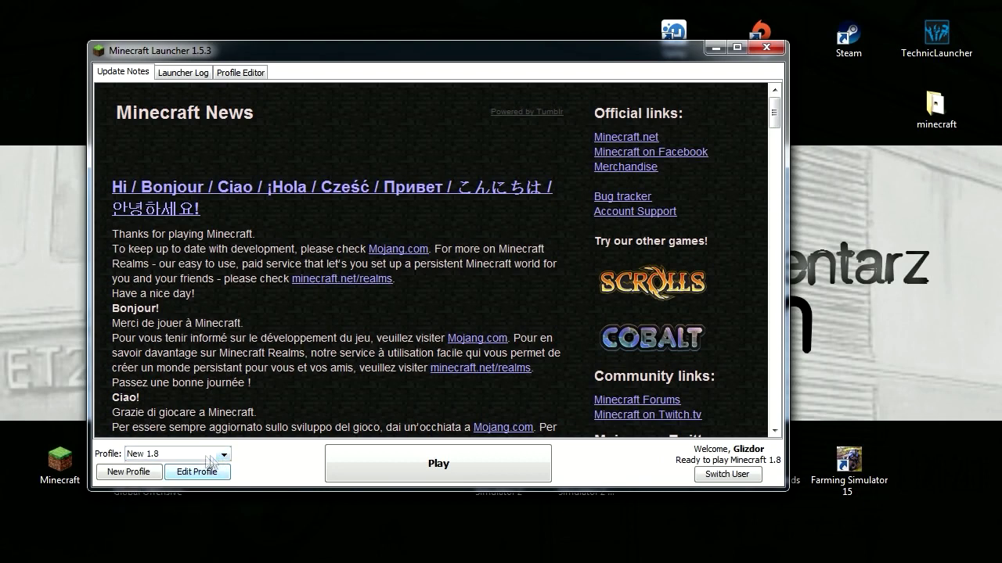
click(207, 473)
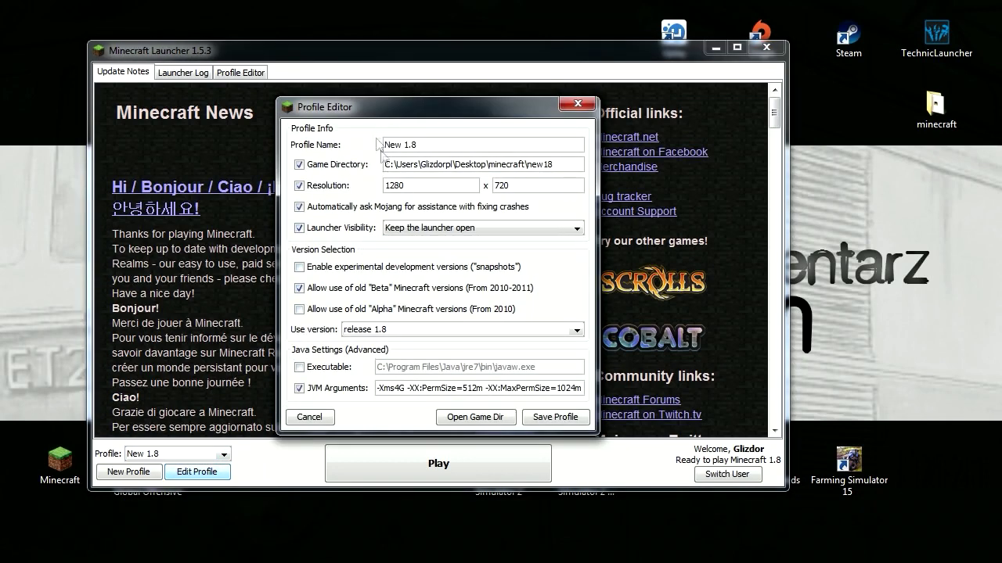
click(574, 104)
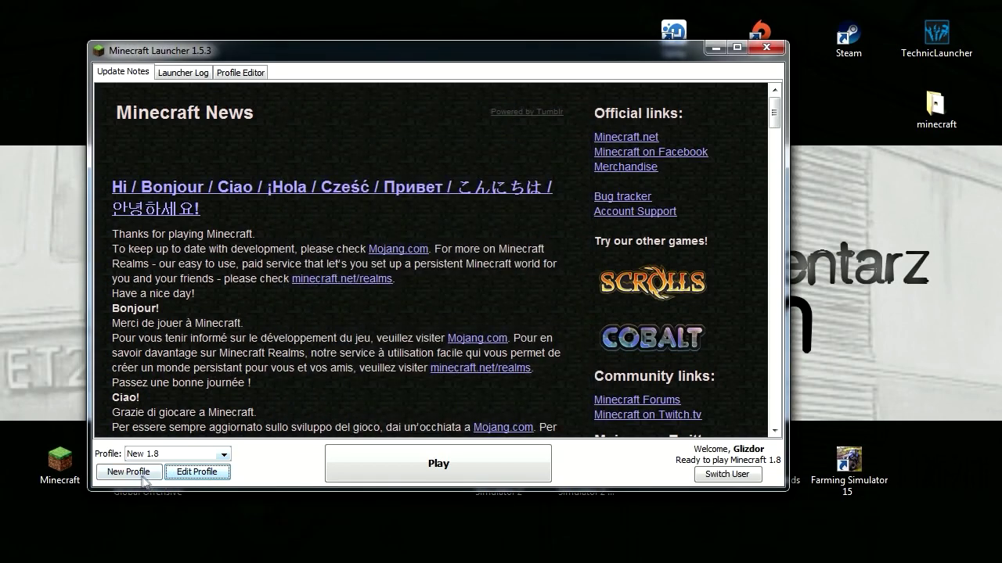
Create a new launcher profile and set its game directory to the copied path of the traintest folder in the desktop minecraft folder
click(129, 473)
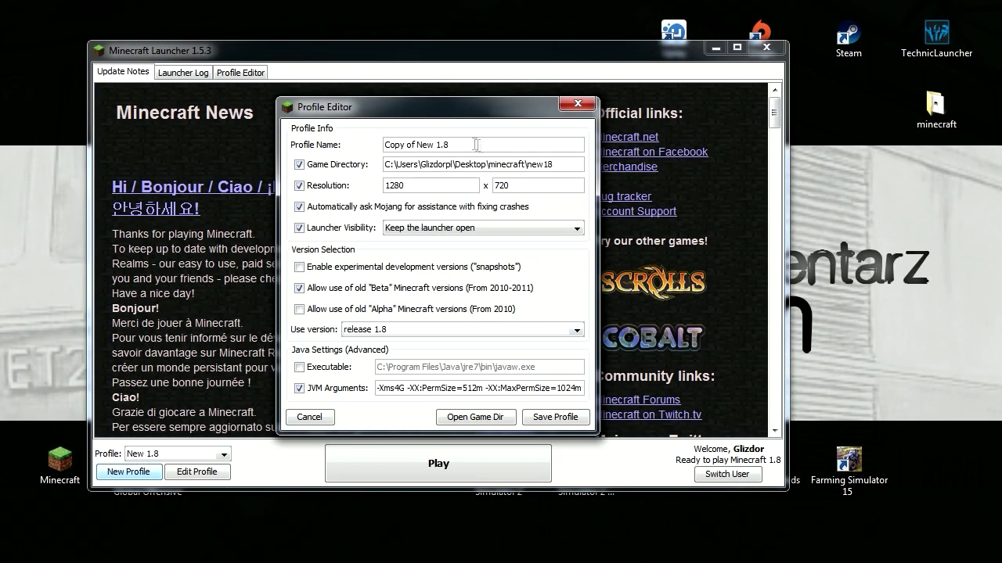
drag(567, 163, 366, 163)
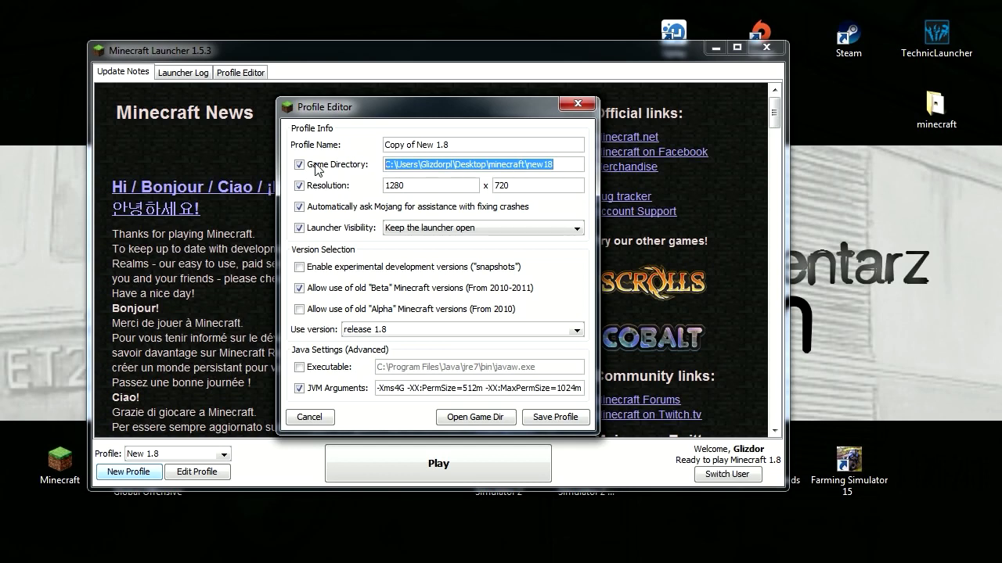
text(C:\Users\Glizdorpl\Desktop\minecraft\traintest)
drag(560, 164, 535, 166)
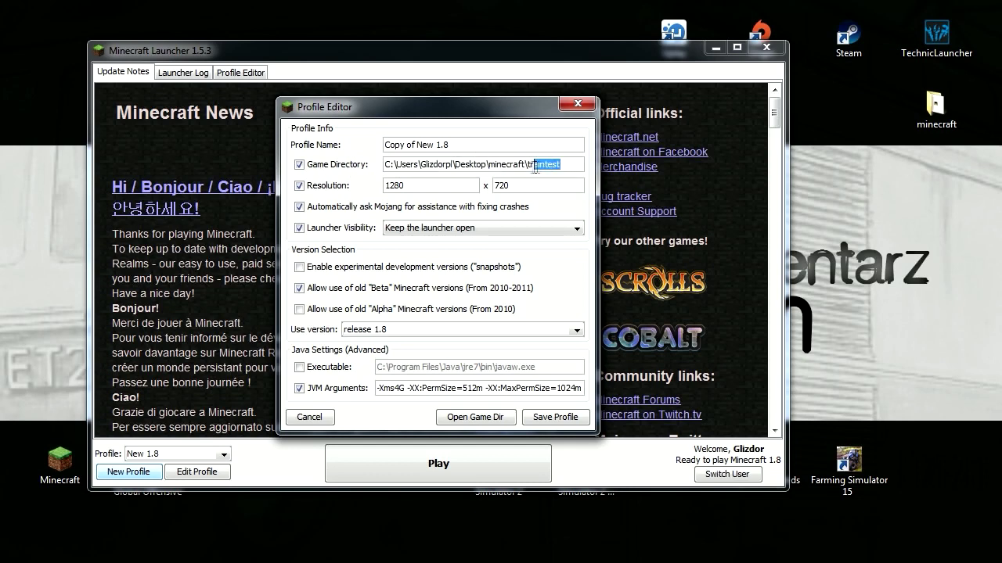
Name the new profile Traintest
drag(468, 143, 351, 154)
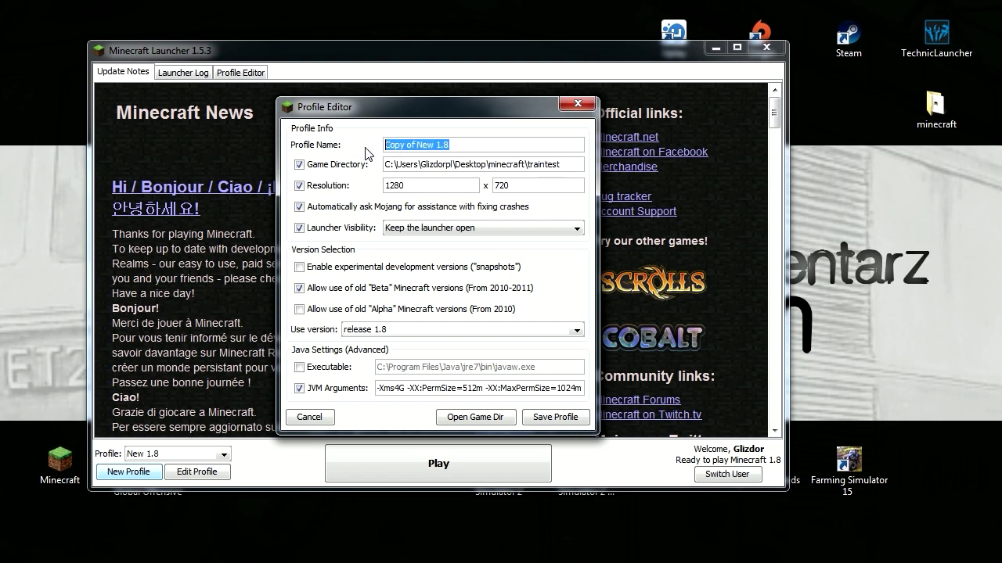
text(Trainte)
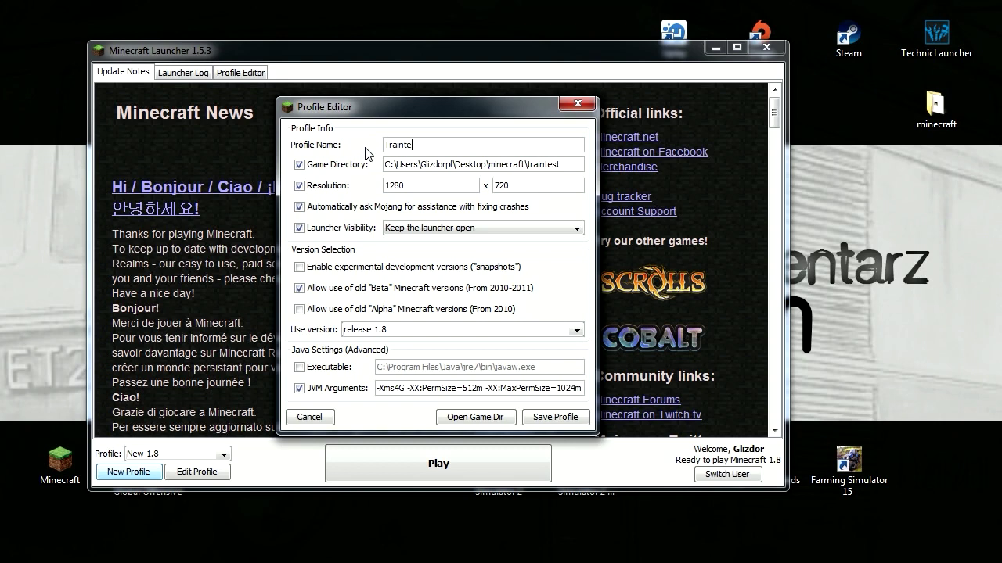
drag(420, 144, 358, 145)
click(439, 145)
Disallow old Beta versions for the profile and set it to use release 1.6.4-Forge9.11.1.965
click(395, 331)
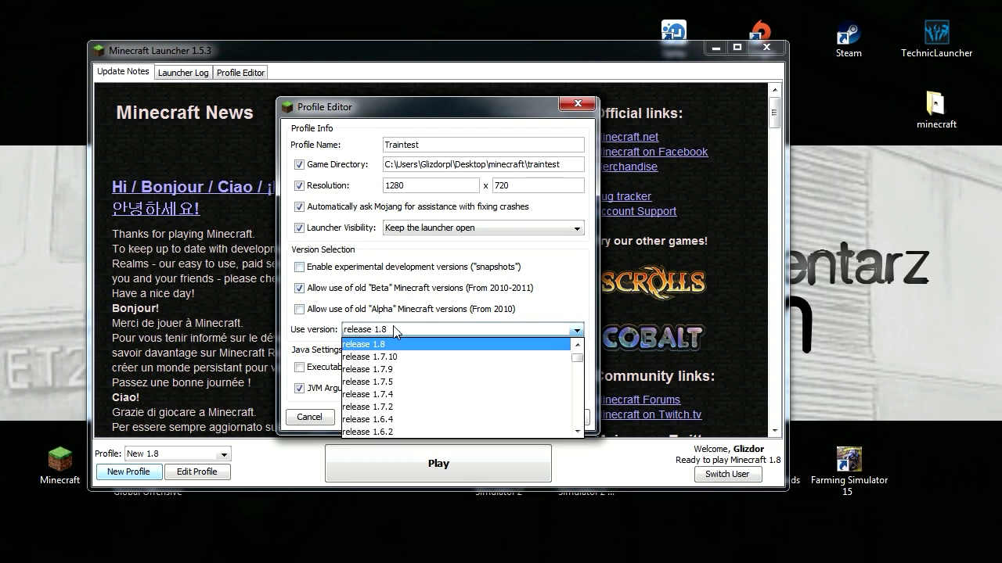
scroll(415, 384, down, 10)
scroll(423, 395, down, 10)
click(300, 291)
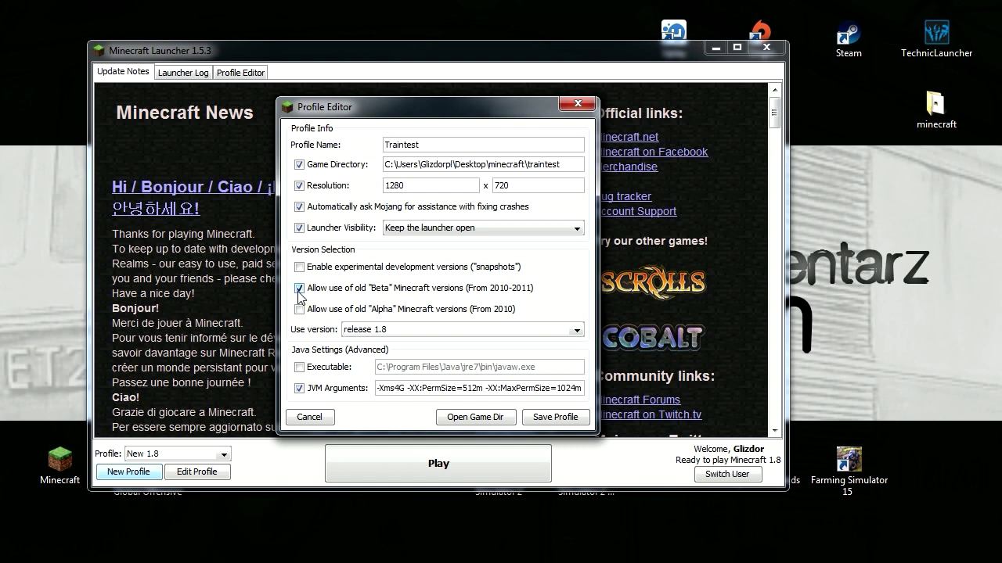
click(301, 291)
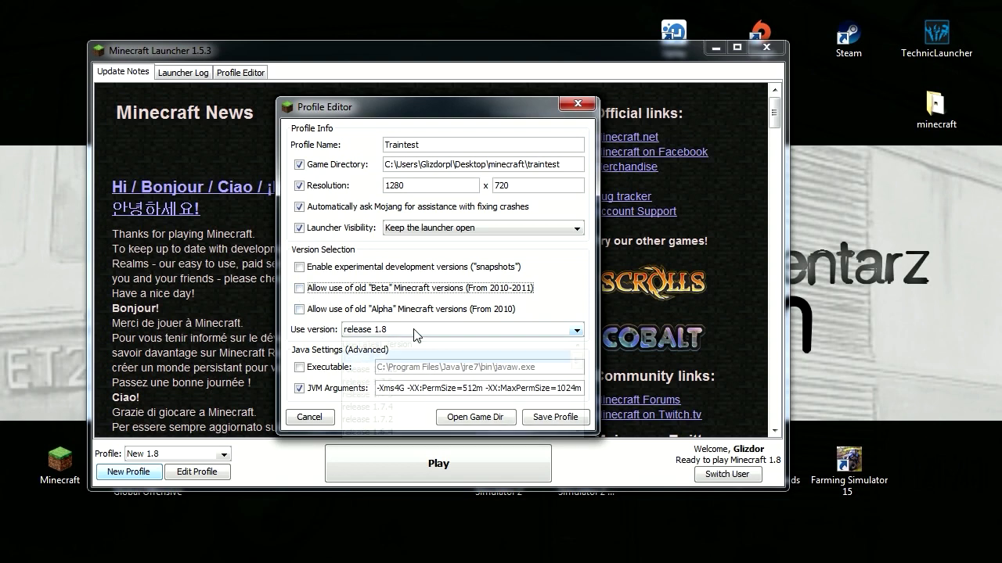
click(392, 330)
scroll(413, 396, down, 8)
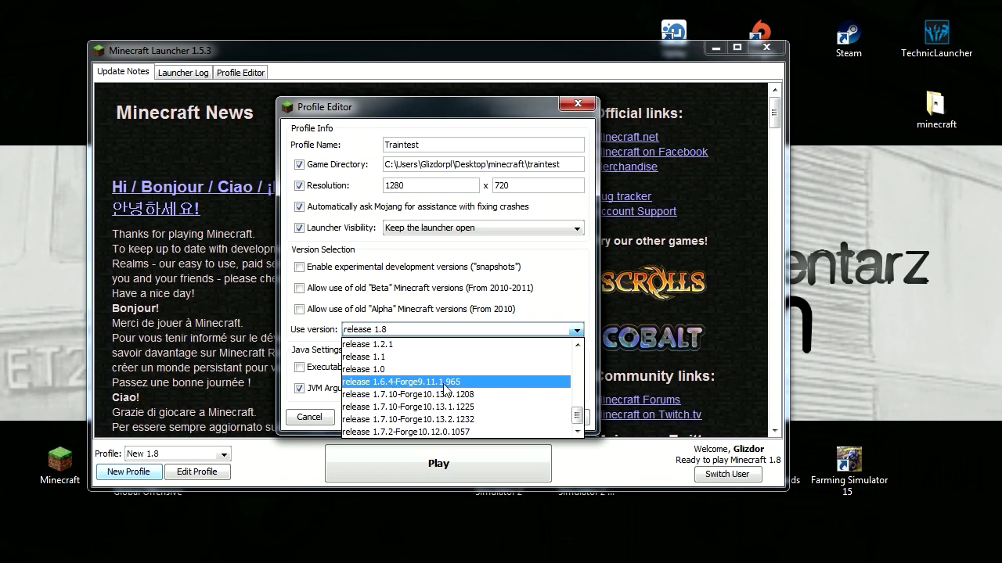
click(374, 382)
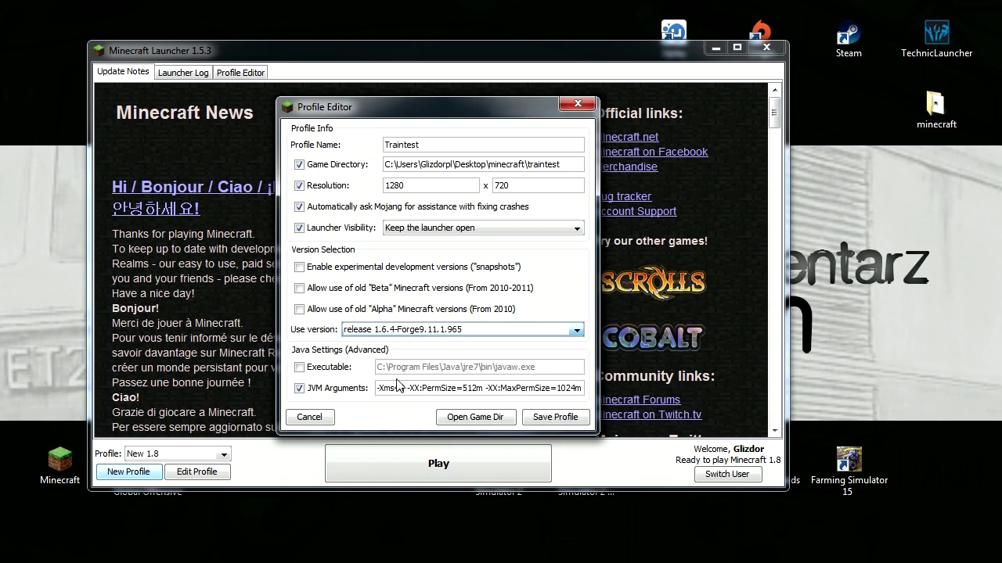
Examine the profile's JVM arguments from start to end, including the Xms, PermSize and MaxPermSize settings
drag(376, 388, 343, 394)
click(576, 388)
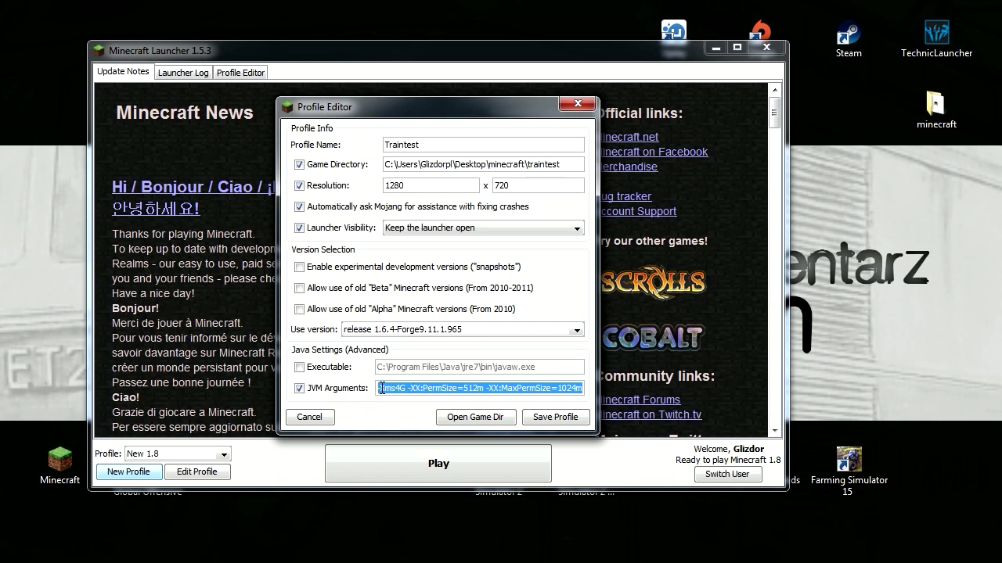
click(381, 388)
key(Right)
key(Right)
key(Right)
key(Right)
key(Right)
key(Right)
key(Right)
key(Right)
key(Right)
key(Right)
key(Right)
key(Right)
key(Right)
key(Right)
key(Right)
key(Right)
key(Right)
key(Right)
key(Right)
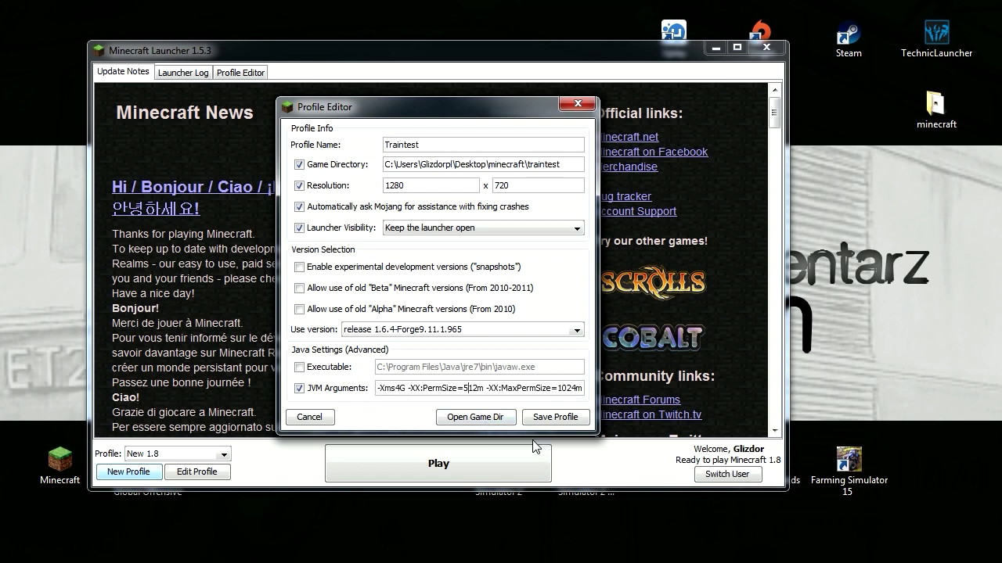
key(Right)
key(Right)
key(Right)
key(Right)
key(Right)
key(Right)
key(Right)
key(Right)
key(Right)
key(Right)
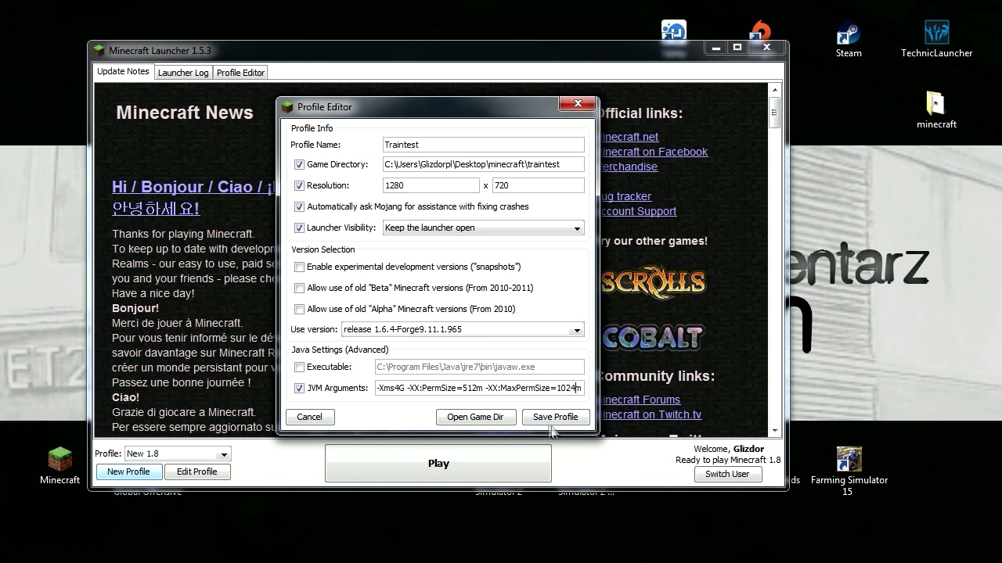
key(Home)
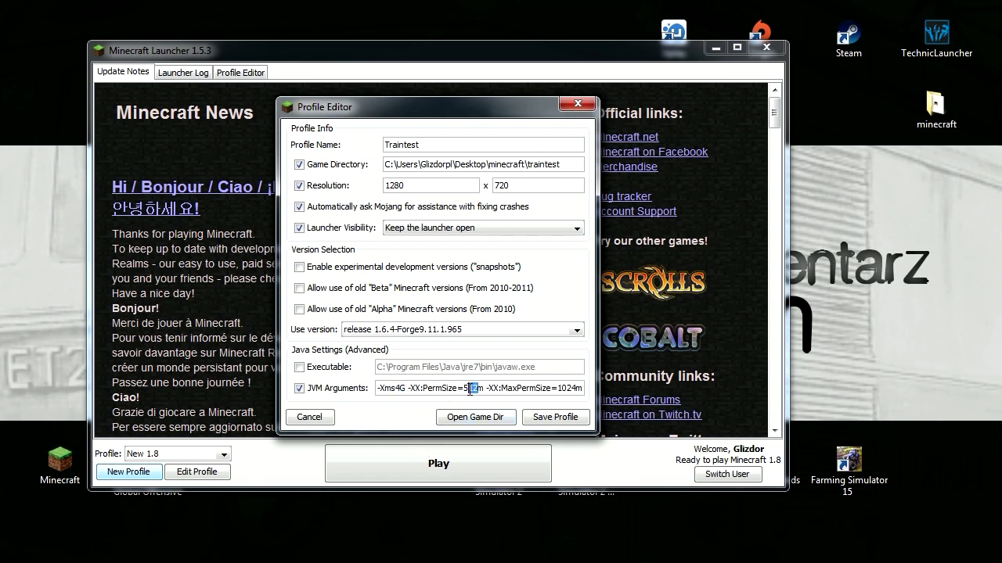
click(412, 388)
text(4)
drag(499, 388, 379, 385)
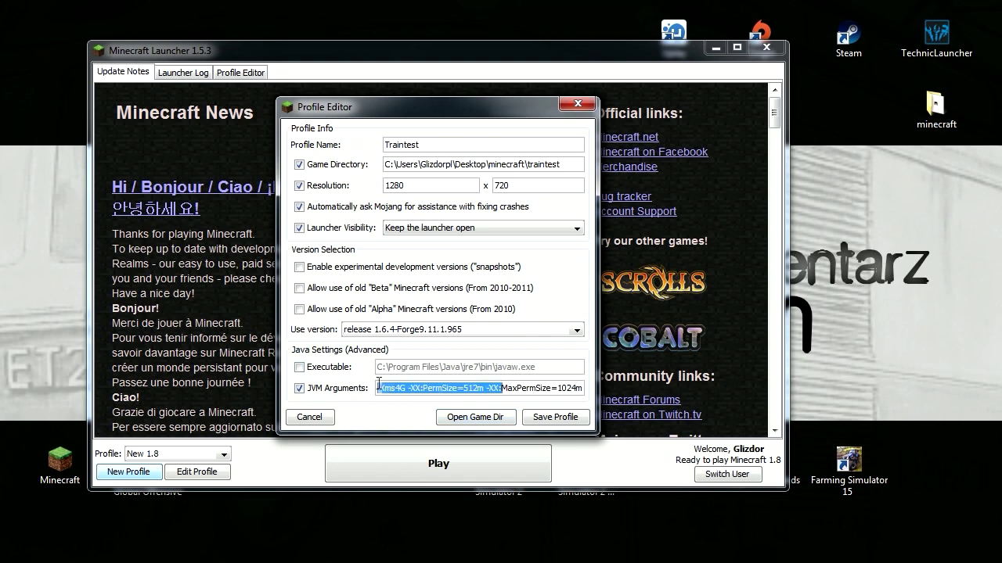
click(444, 386)
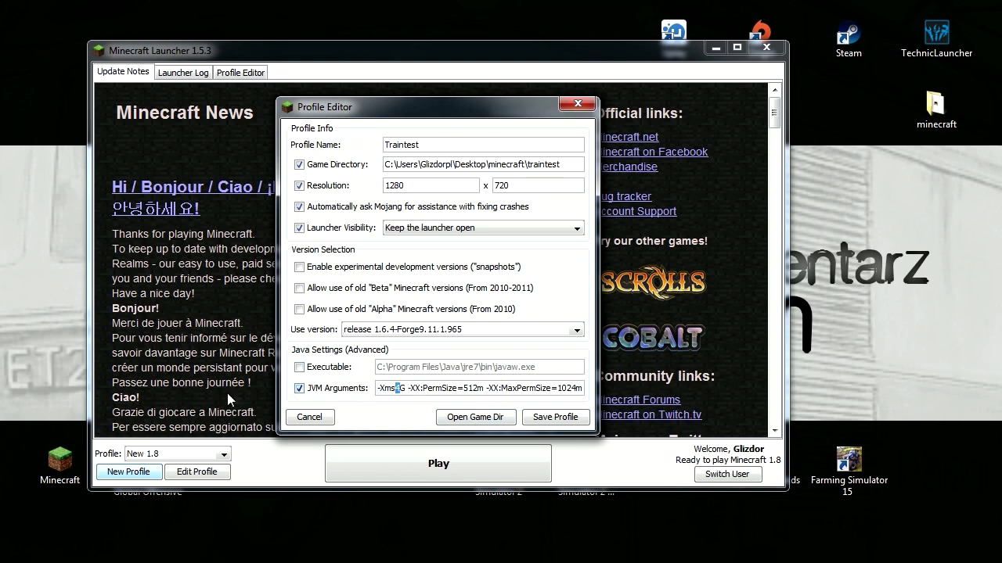
Save the new profile and launch the game with the Traintest profile selected
click(537, 417)
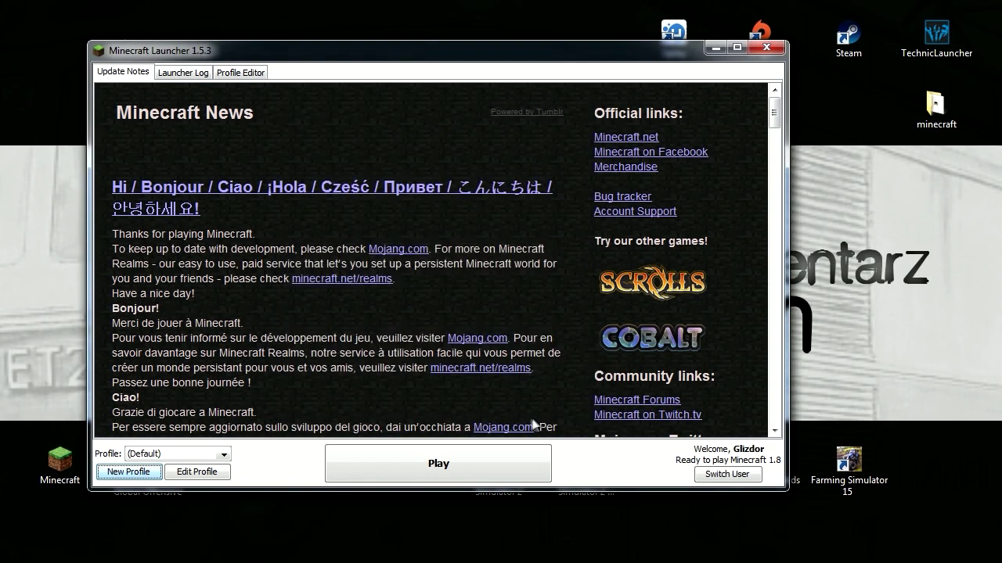
click(224, 455)
scroll(175, 519, down, 3)
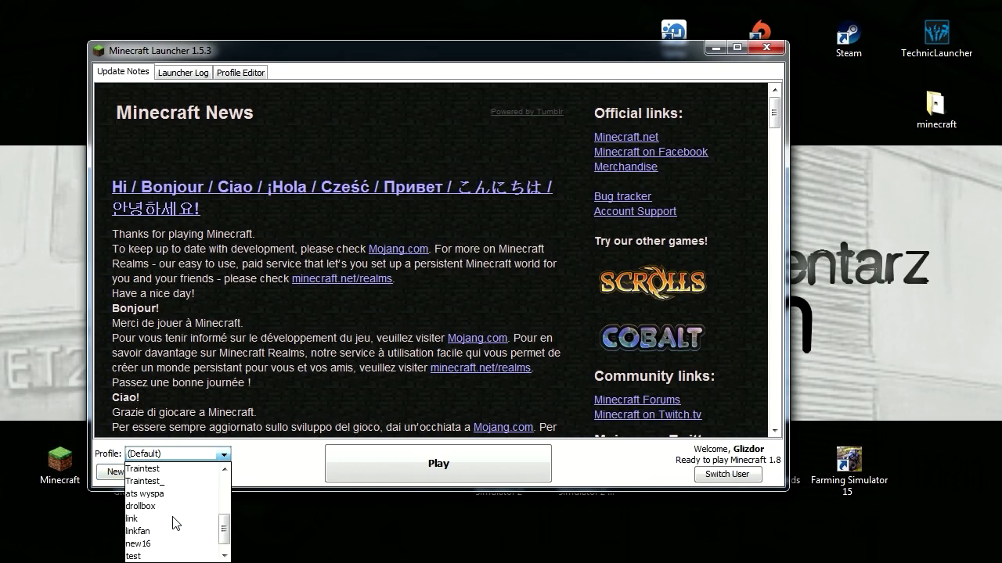
click(156, 470)
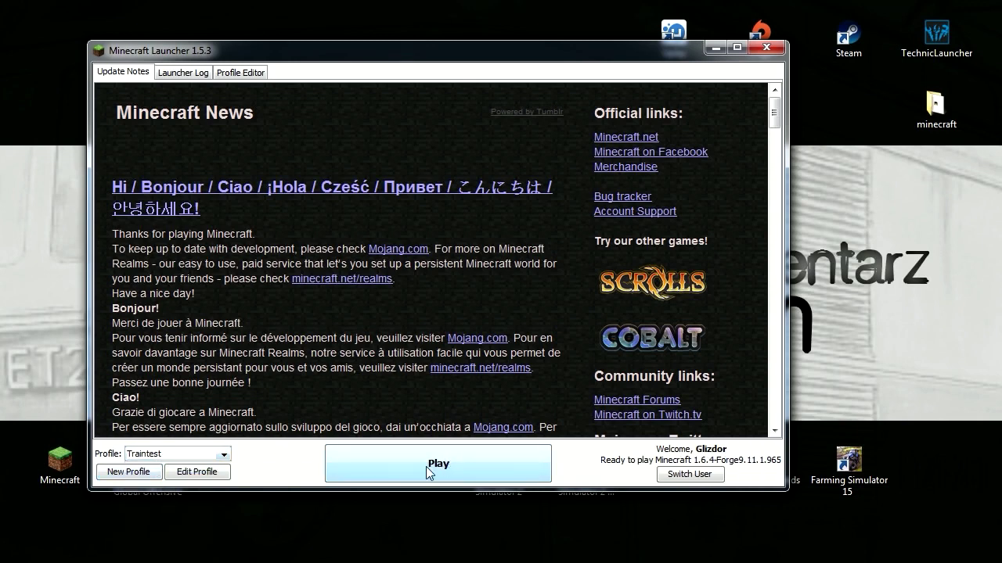
click(443, 460)
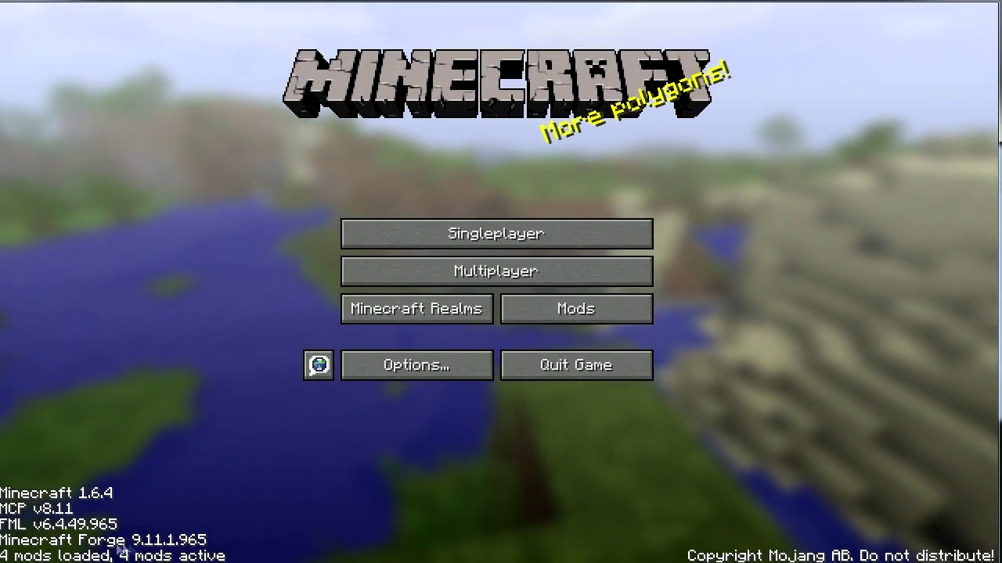
View the game's Multiplayer and Options screens and return to the main menu
click(450, 282)
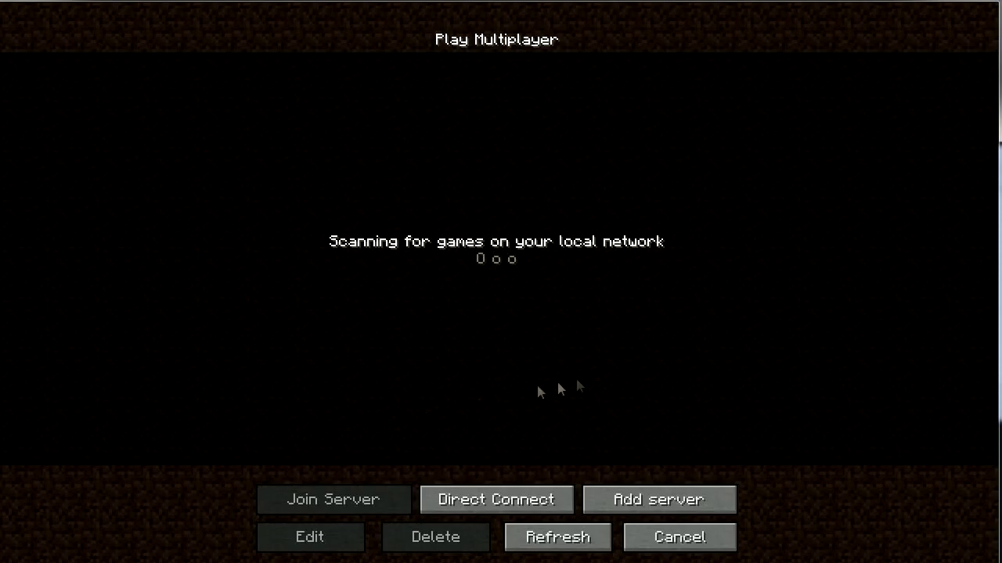
click(655, 538)
click(439, 363)
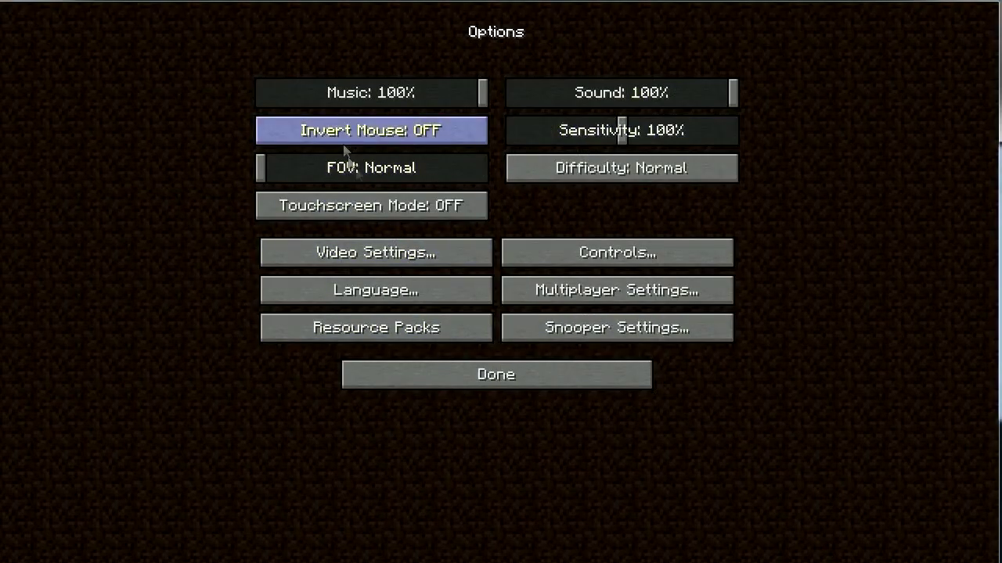
click(524, 379)
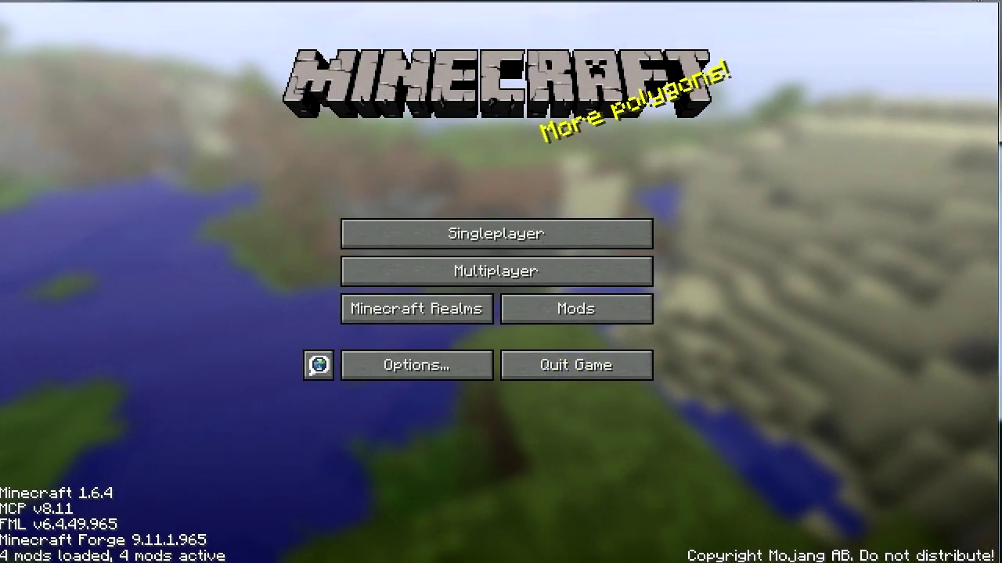
Close the Minecraft game and the launcher to return to the desktop
key(F11)
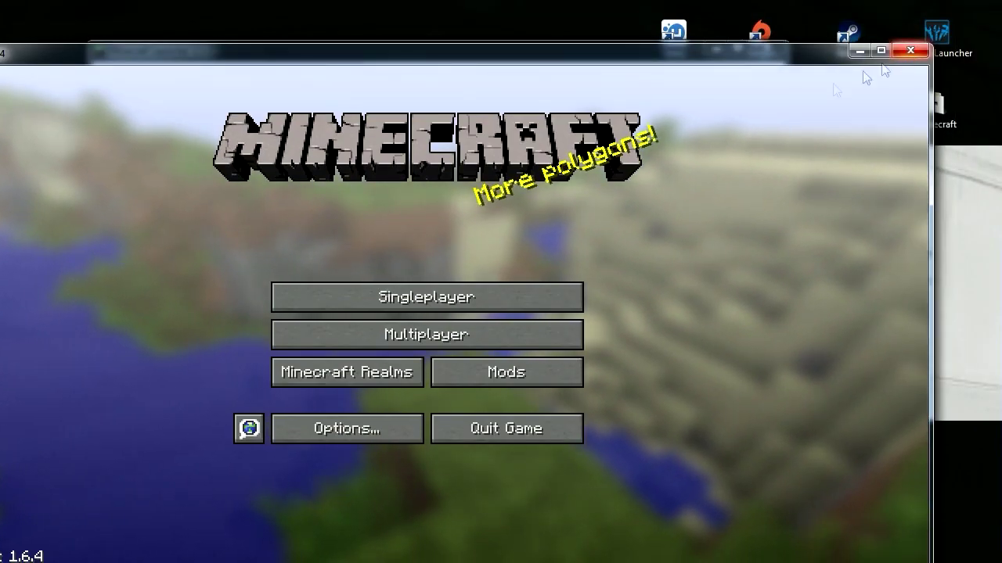
click(910, 51)
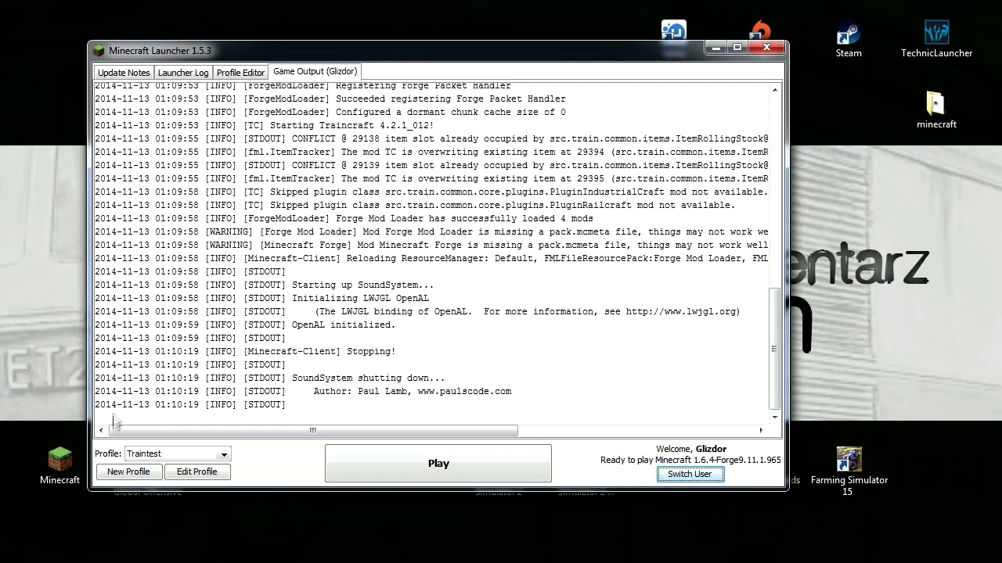
click(764, 50)
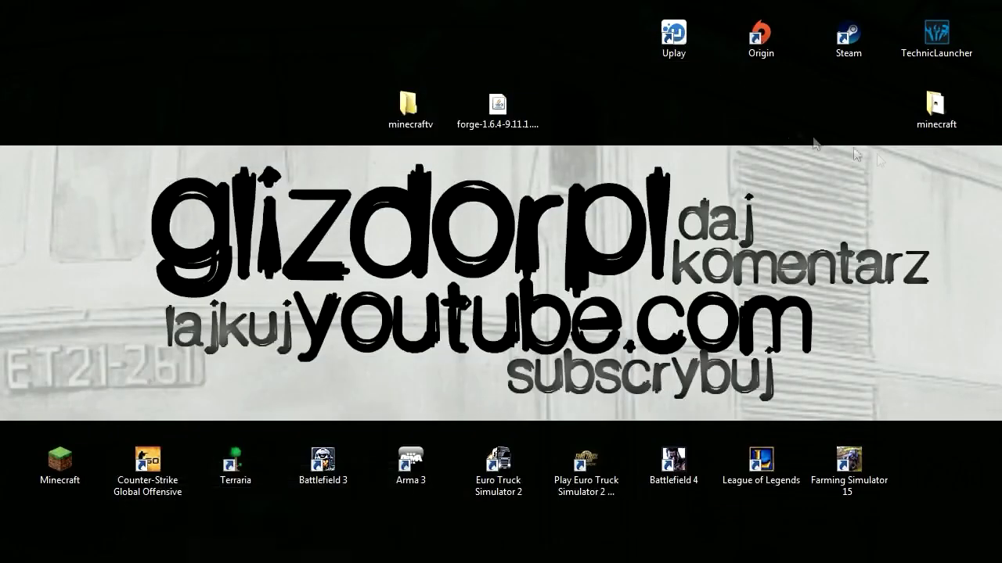
Open the traintest folder inside the desktop minecraft folder, with its window moved clear of the minecraftv folder and Forge installer icons
double_click(902, 125)
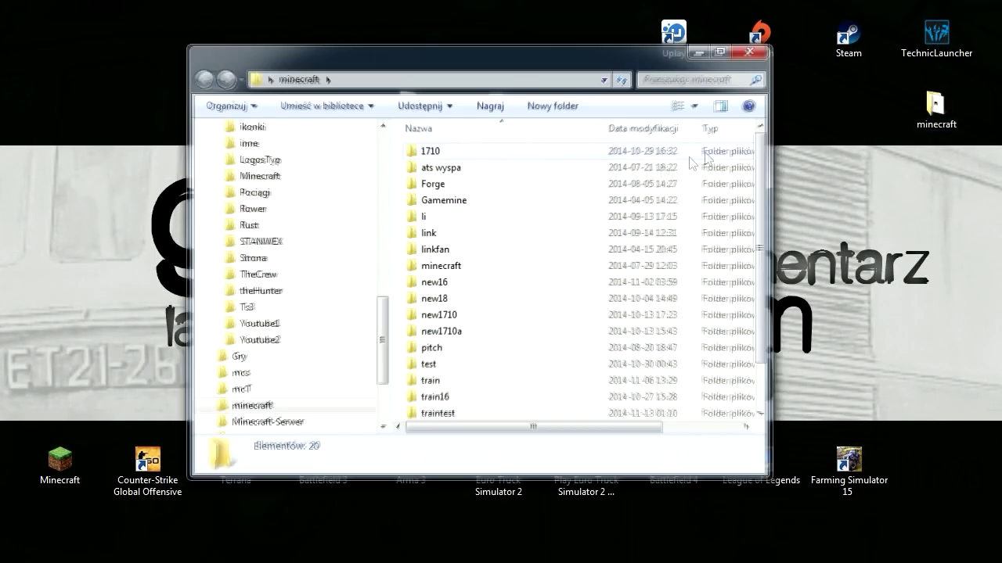
drag(394, 66, 580, 159)
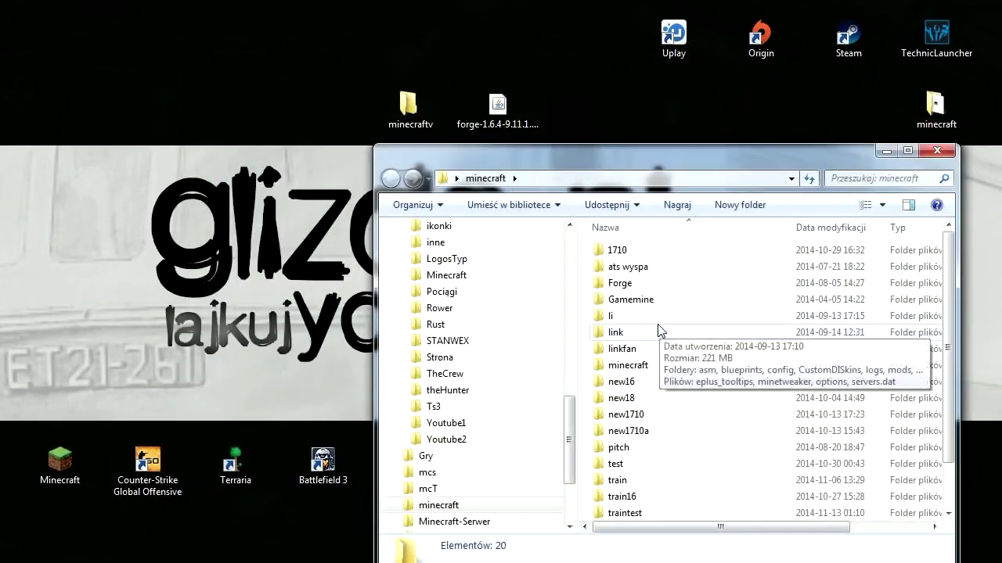
scroll(658, 329, down, 1)
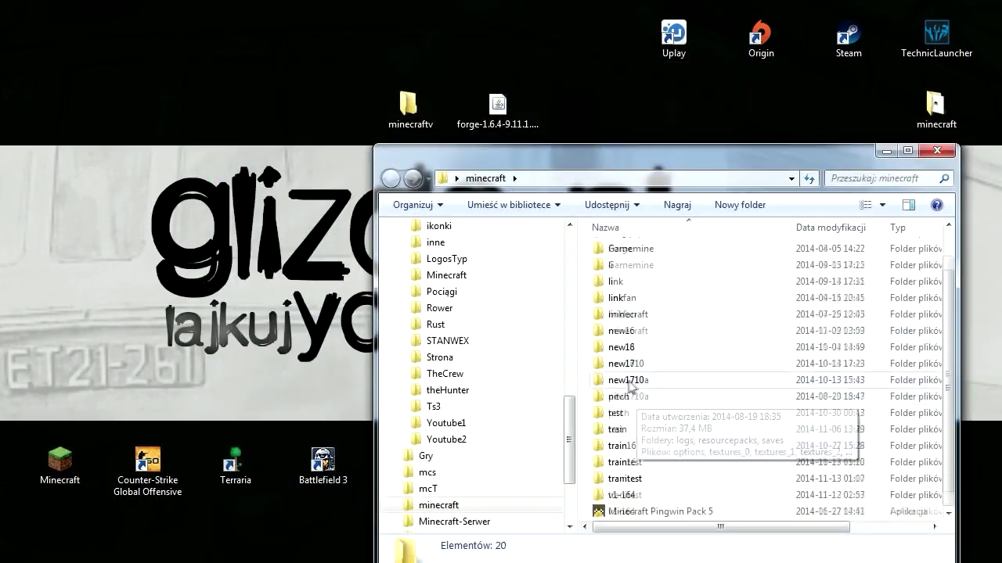
click(642, 463)
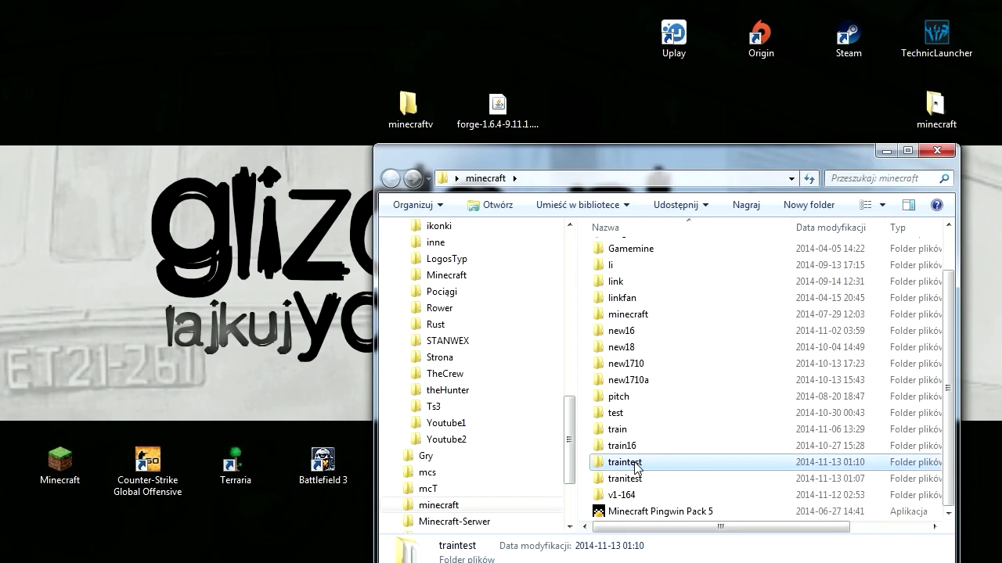
double_click(636, 464)
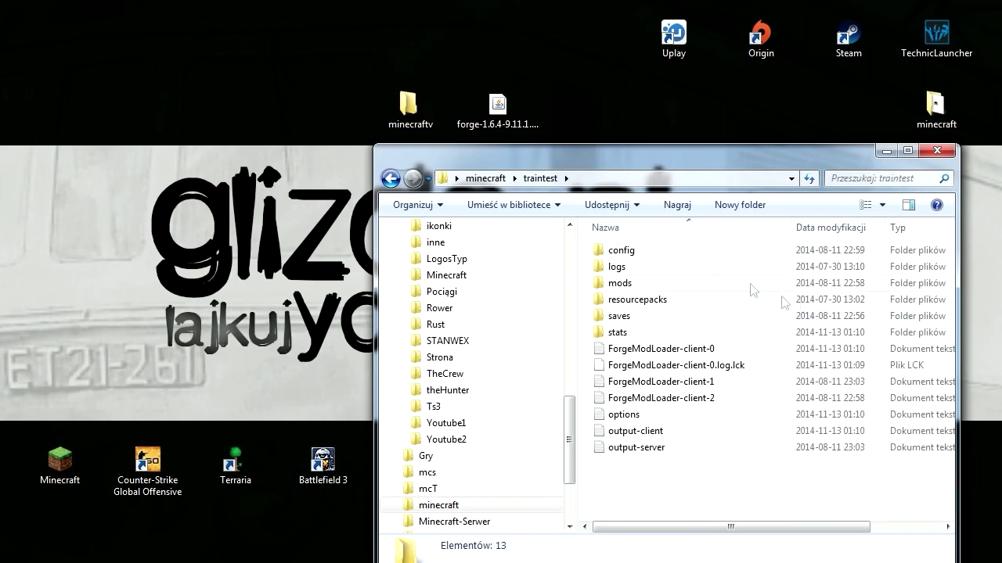
drag(664, 498, 667, 411)
drag(613, 262, 613, 262)
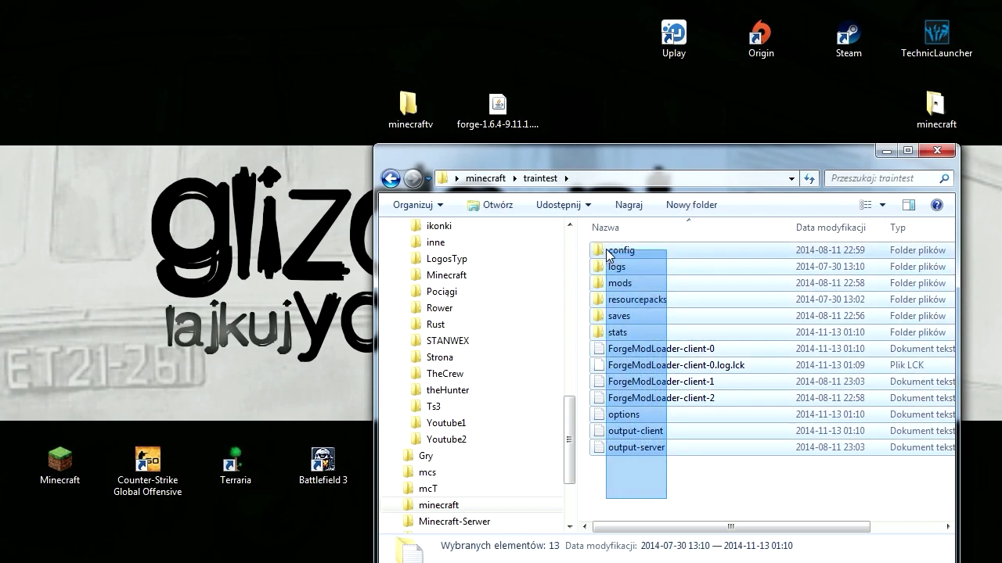
click(696, 469)
drag(522, 166, 536, 168)
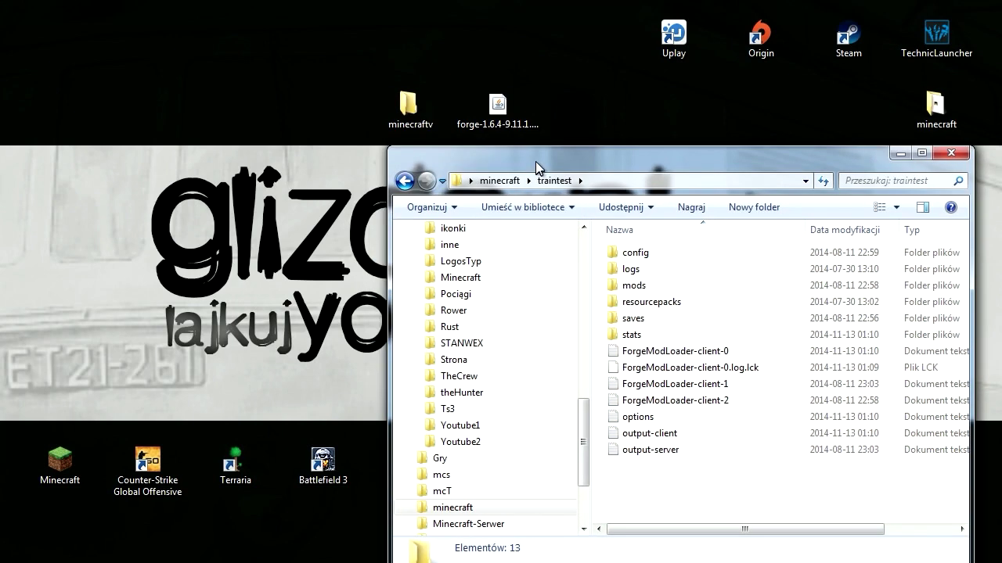
Move the Forge 1.6.4 installer icon to the desktop's empty corner and open the minecraftv folder beside the traintest window
drag(498, 108, 62, 35)
double_click(407, 105)
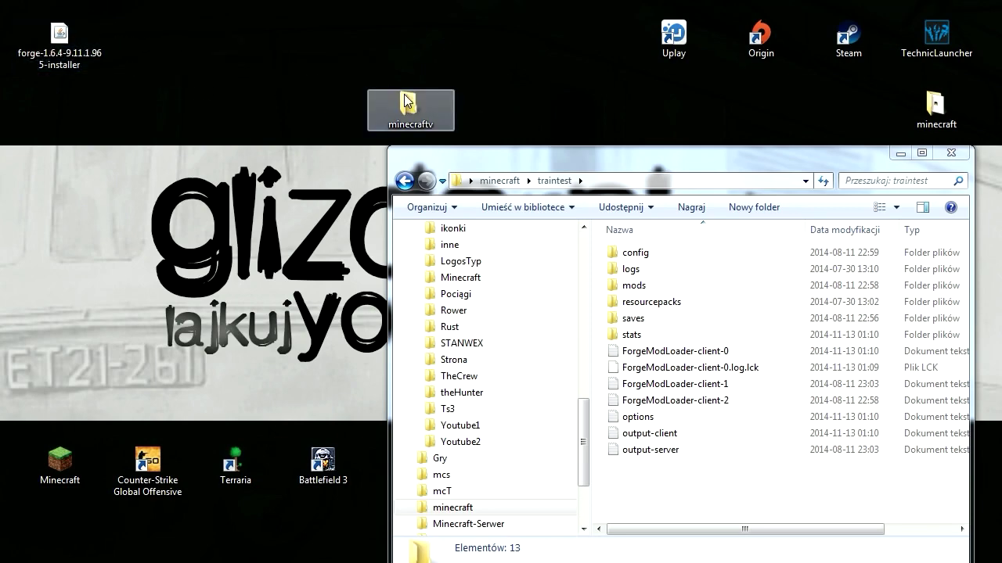
drag(608, 190, 217, 127)
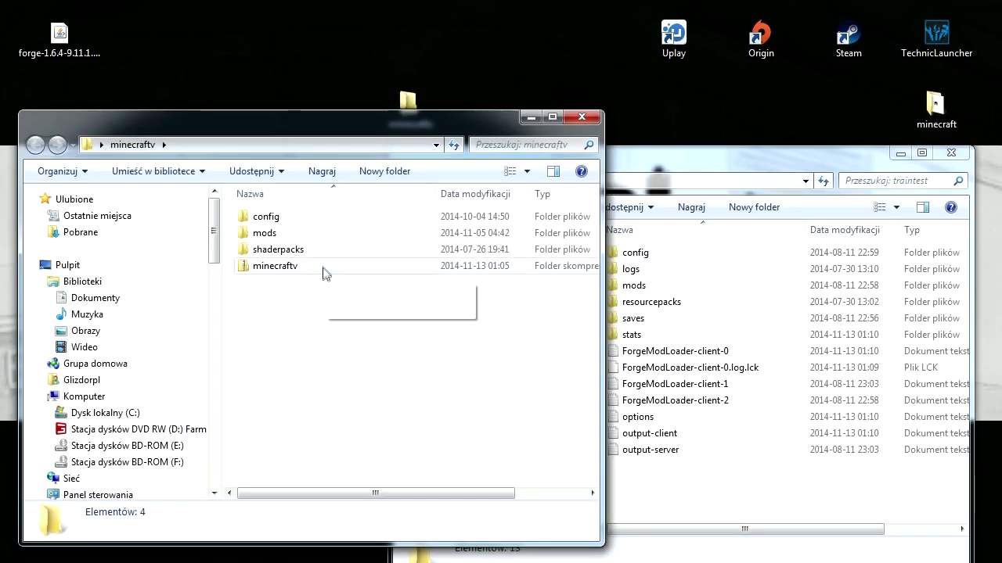
Move the minecraftv zip archive onto the desktop beside the Forge installer, and shift the minecraftv folder window clear of the traintest files
click(260, 270)
drag(259, 260, 132, 29)
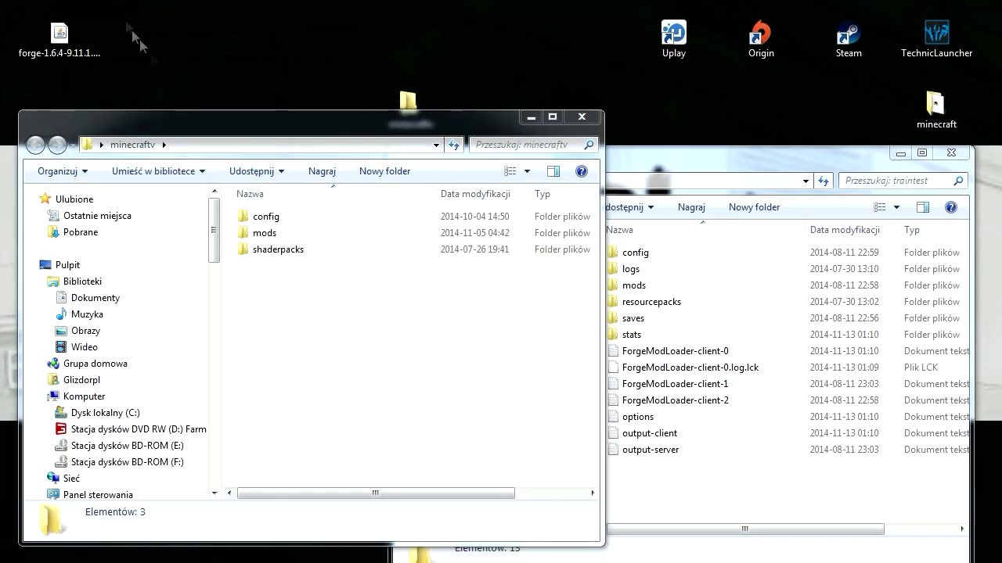
click(238, 135)
drag(238, 135, 192, 148)
Move the config, mods and shaderpacks folders into traintest, merging folders and replacing all conflicting files, and close the minecraftv window
drag(229, 306, 645, 491)
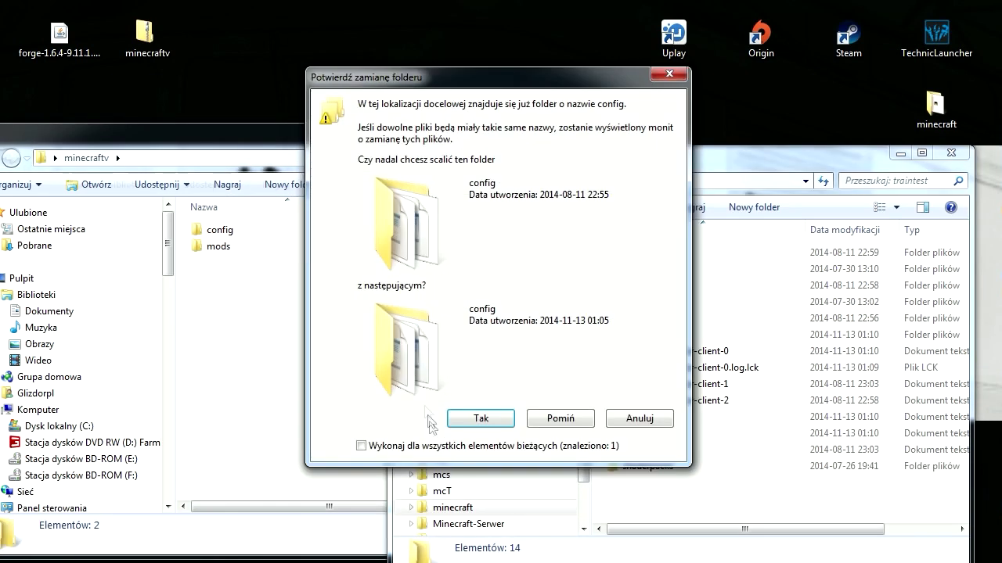
click(466, 421)
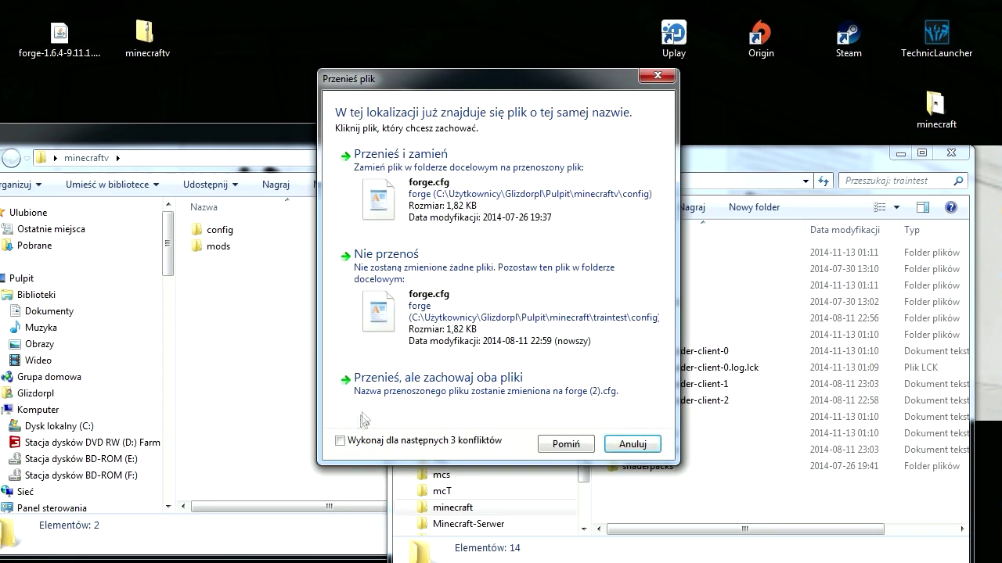
click(340, 442)
click(438, 188)
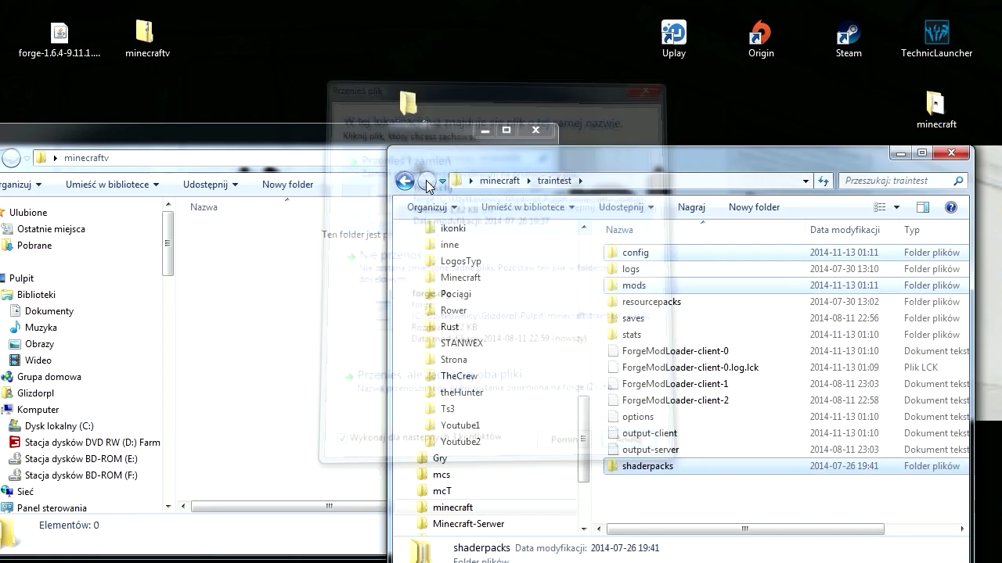
drag(278, 143, 347, 130)
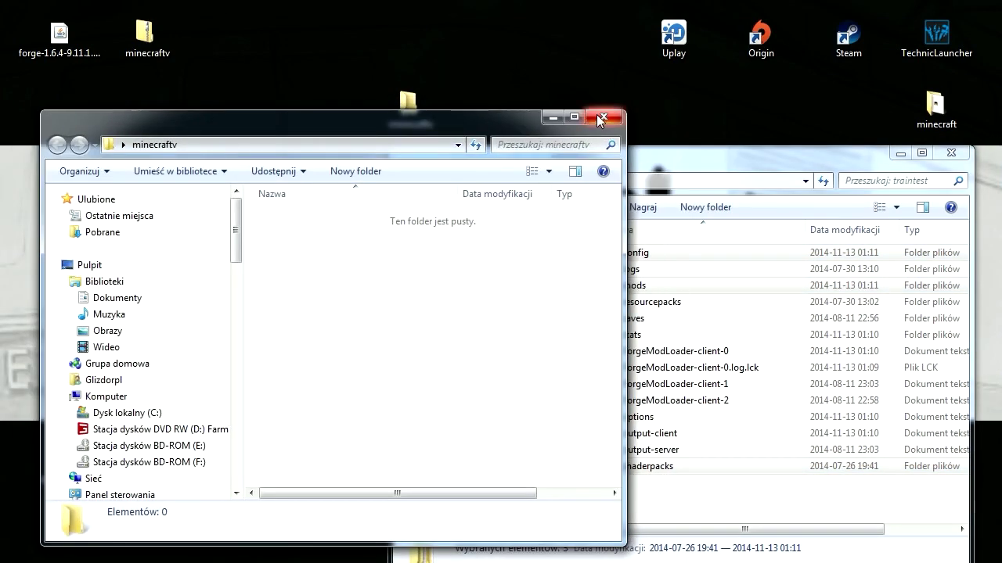
click(603, 116)
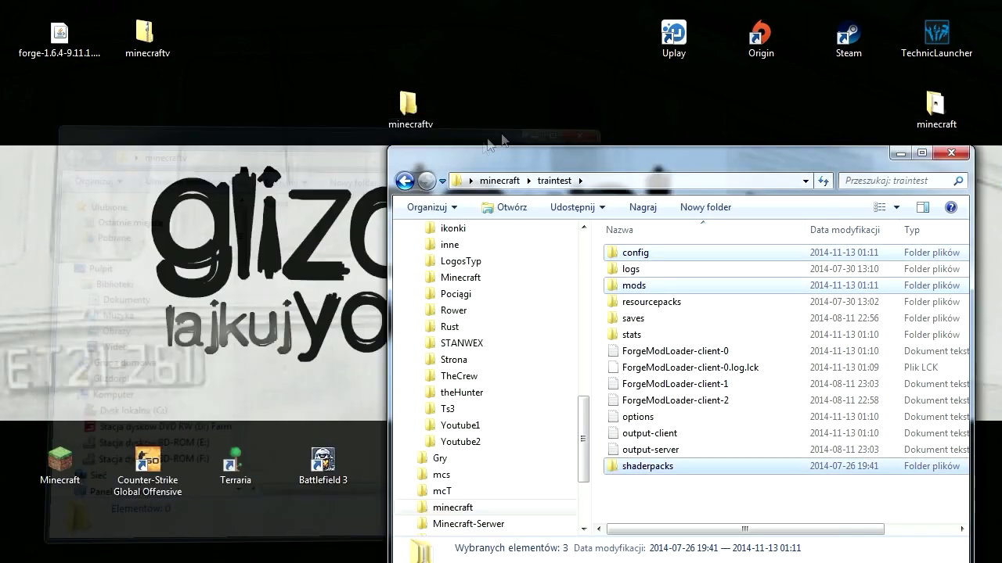
Reposition the traintest window on the desktop and open its saves folder
drag(636, 162, 404, 132)
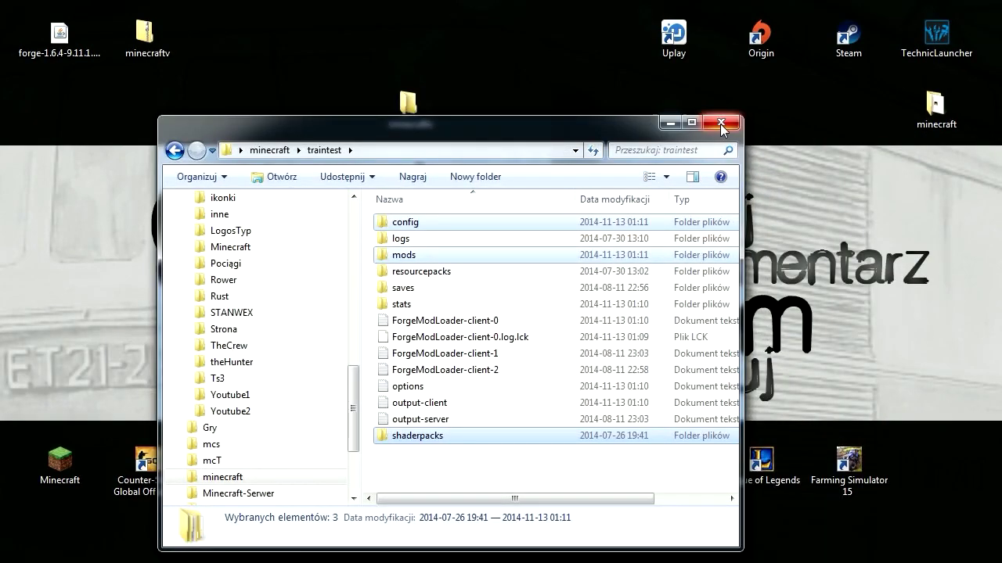
drag(500, 133, 552, 138)
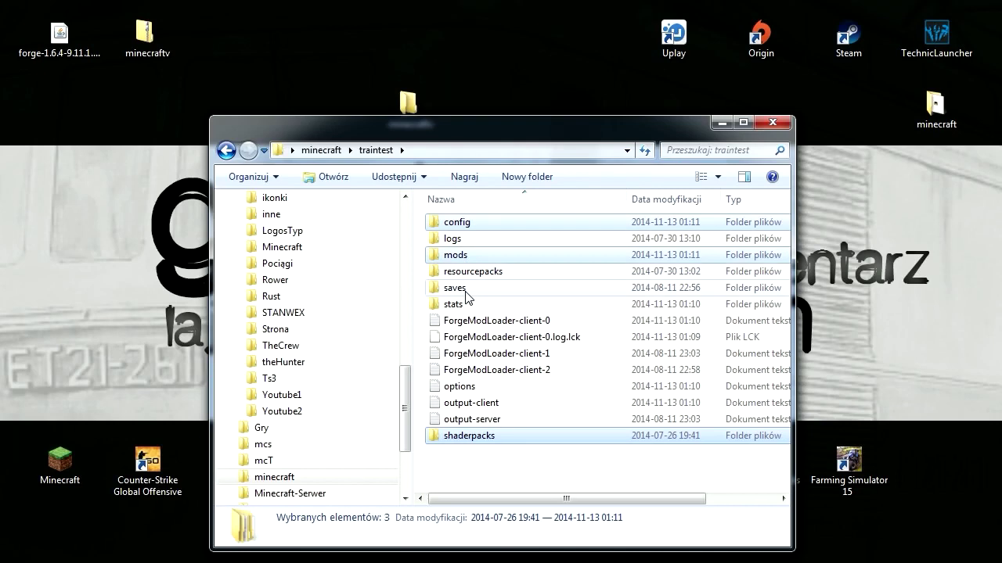
click(460, 289)
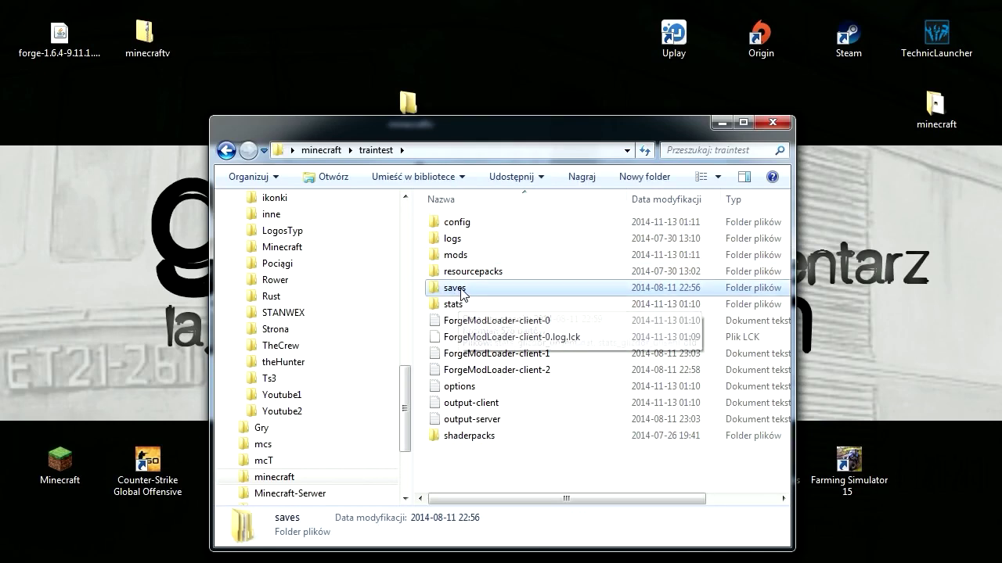
double_click(470, 296)
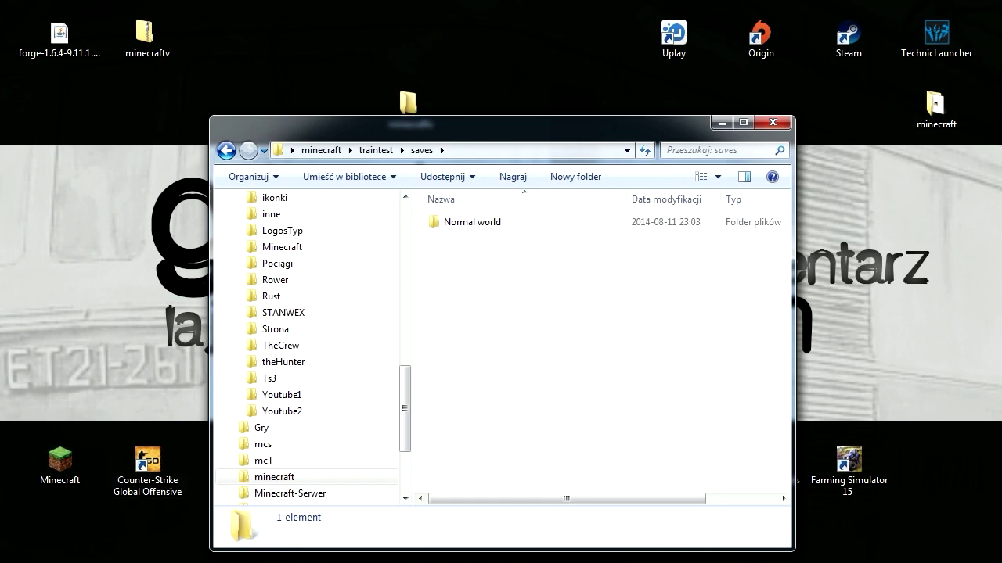
Switch to the browser and view the TRAINCRAFT [#3] video's description on YouTube
key(alt+Tab)
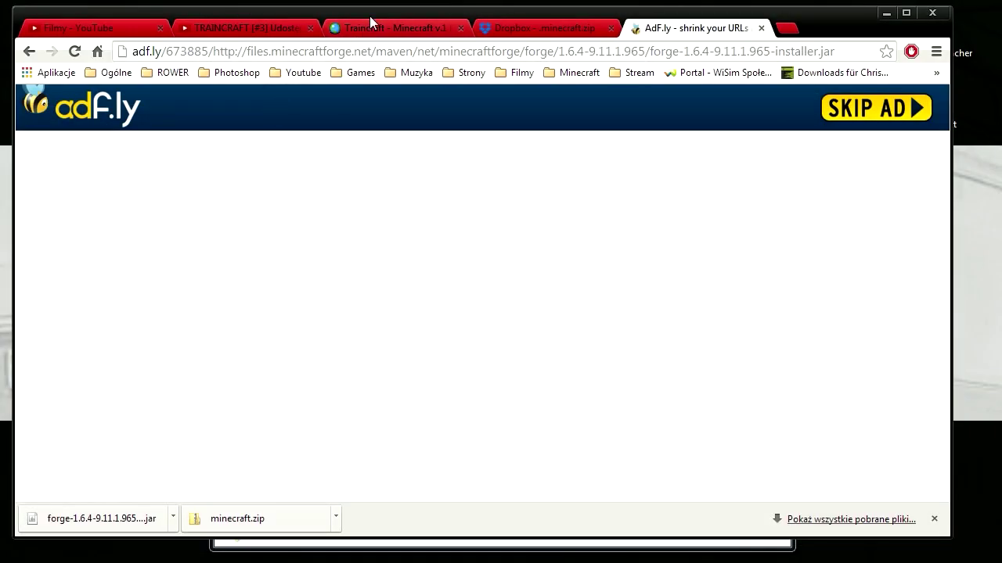
click(246, 28)
scroll(288, 261, up, 3)
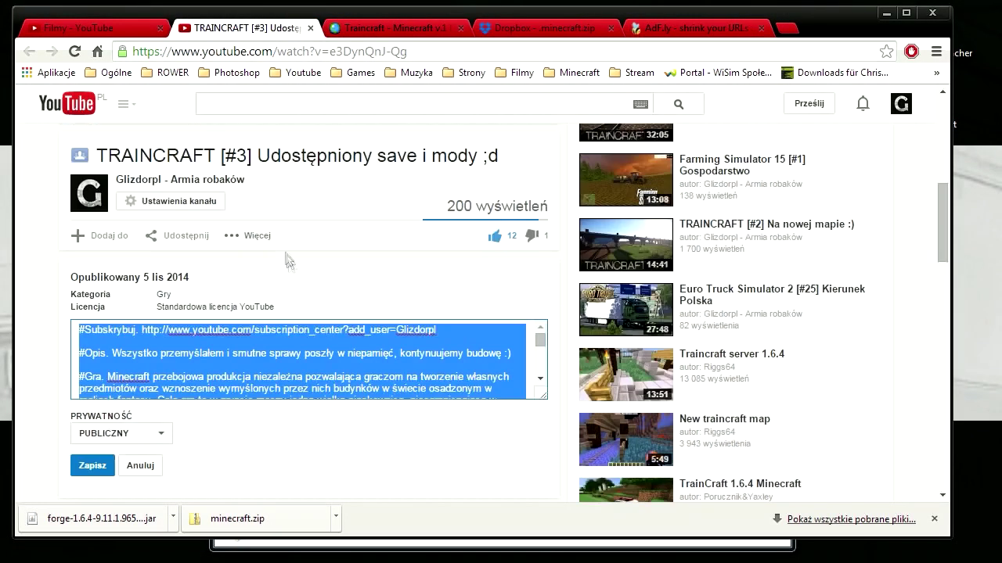
click(264, 353)
click(93, 467)
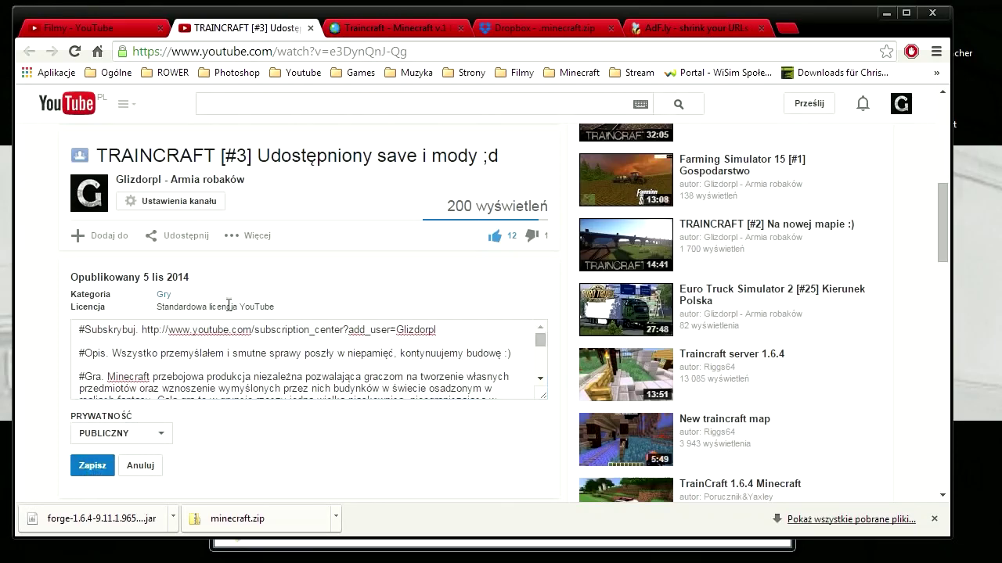
Download the Minecraft World Save from the Traincraft project page through Dropbox as Train.zip, saving it to the desktop
click(381, 30)
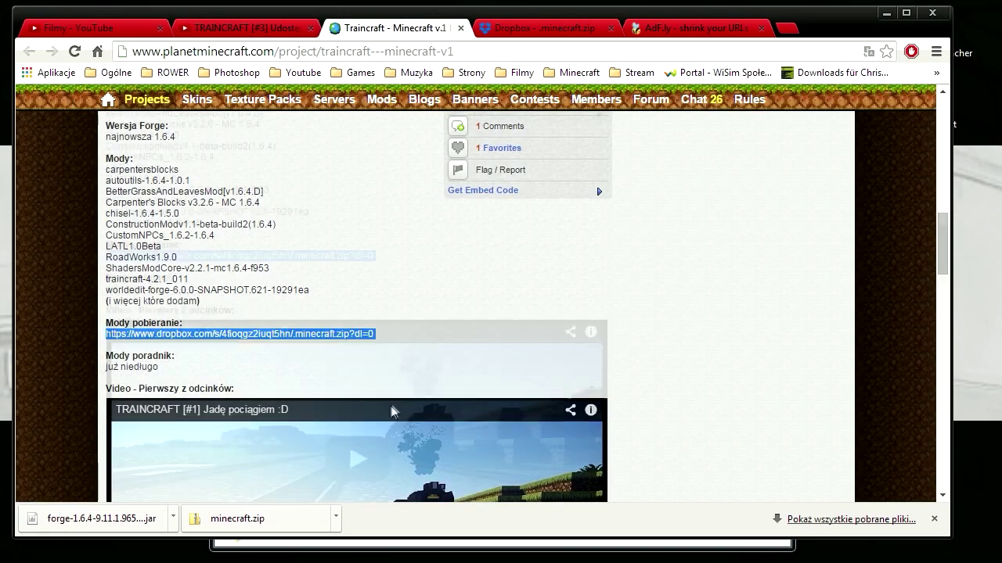
scroll(273, 336, down, 6)
scroll(282, 345, up, 6)
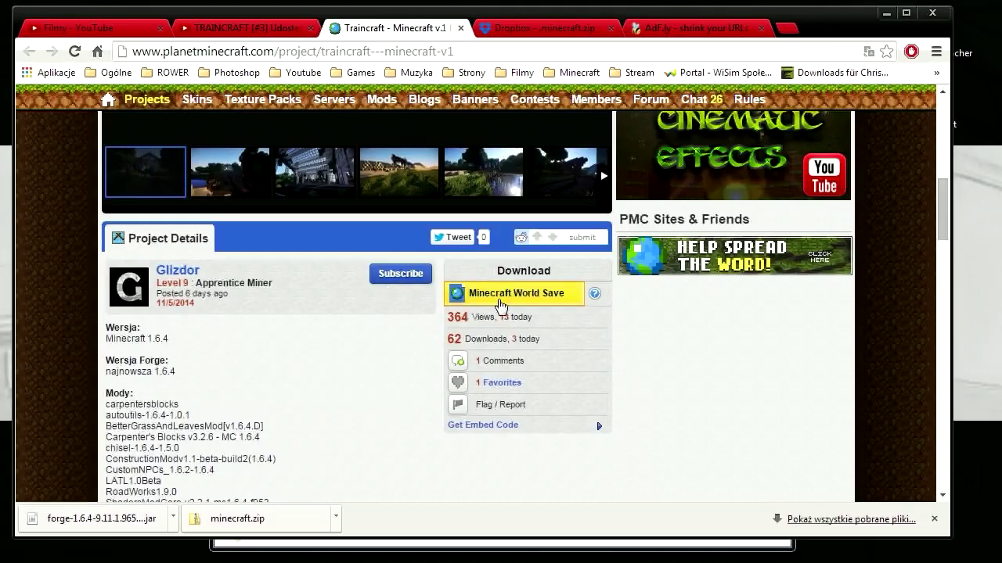
click(510, 293)
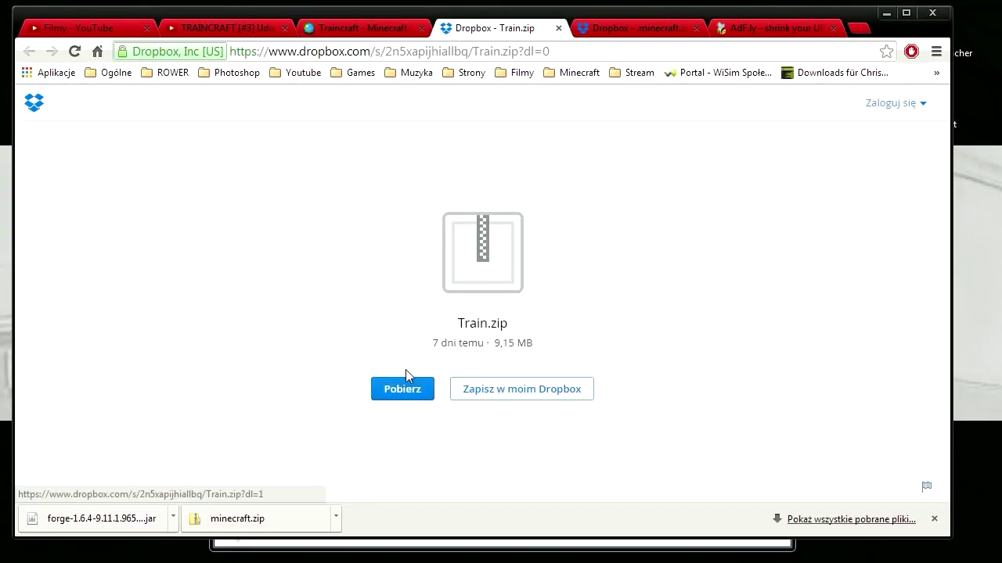
click(401, 395)
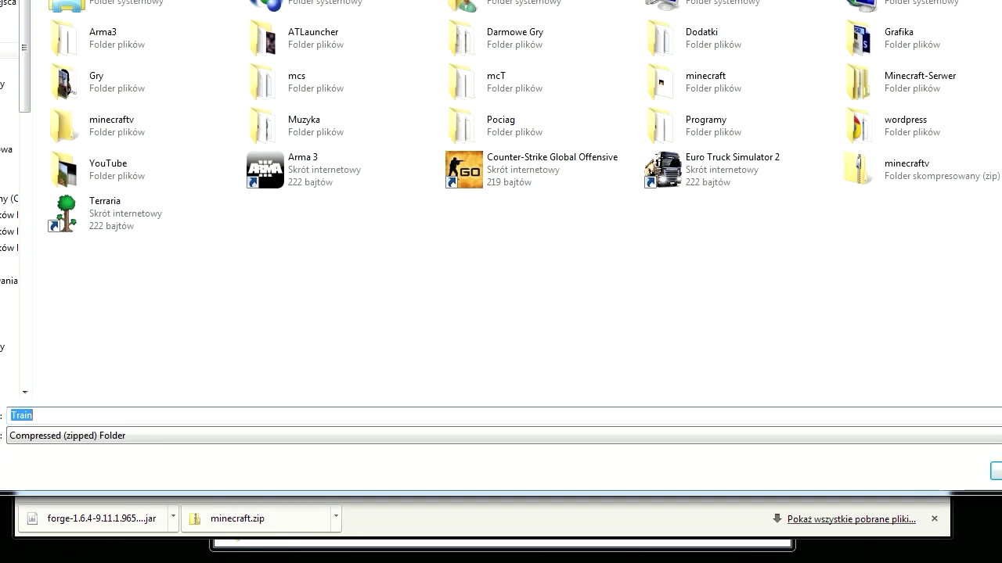
key(Return)
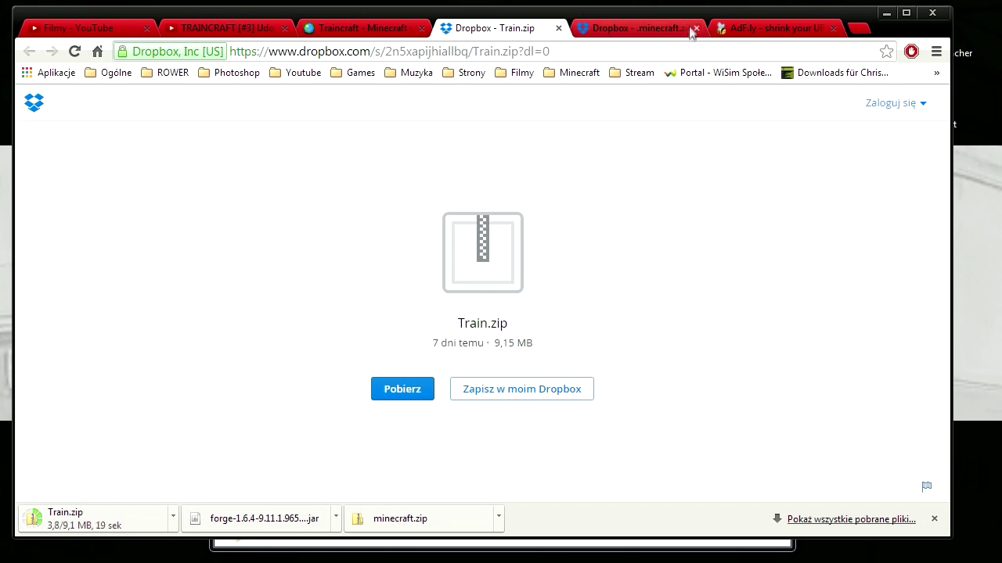
Close the AdF.ly tab and both Dropbox tabs, and minimize the browser
click(800, 32)
click(833, 29)
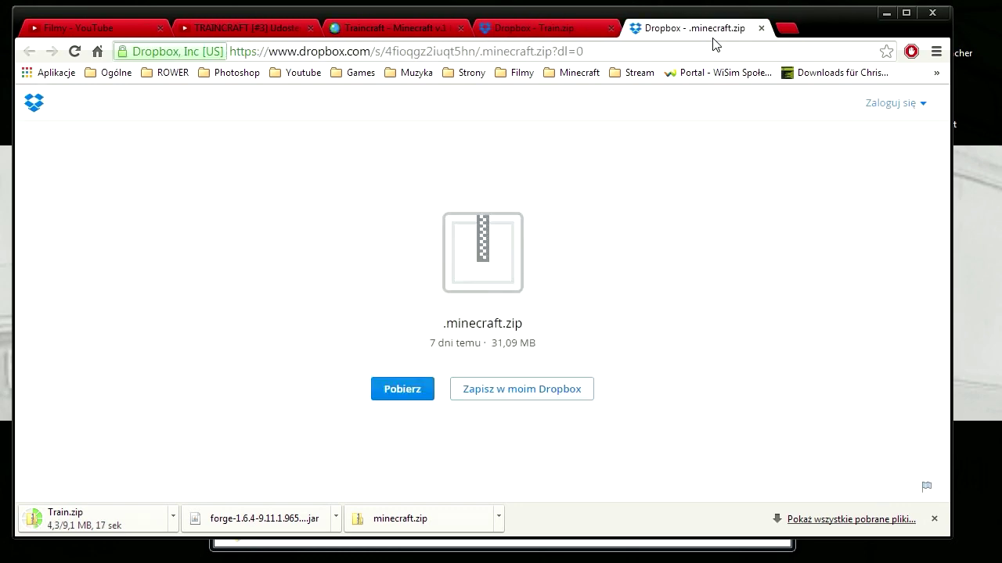
click(760, 29)
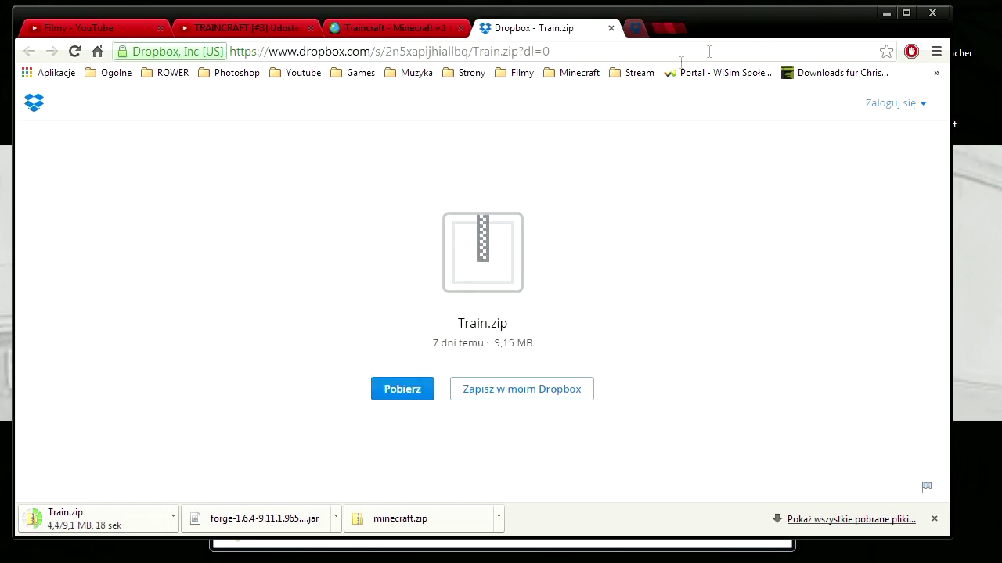
click(612, 29)
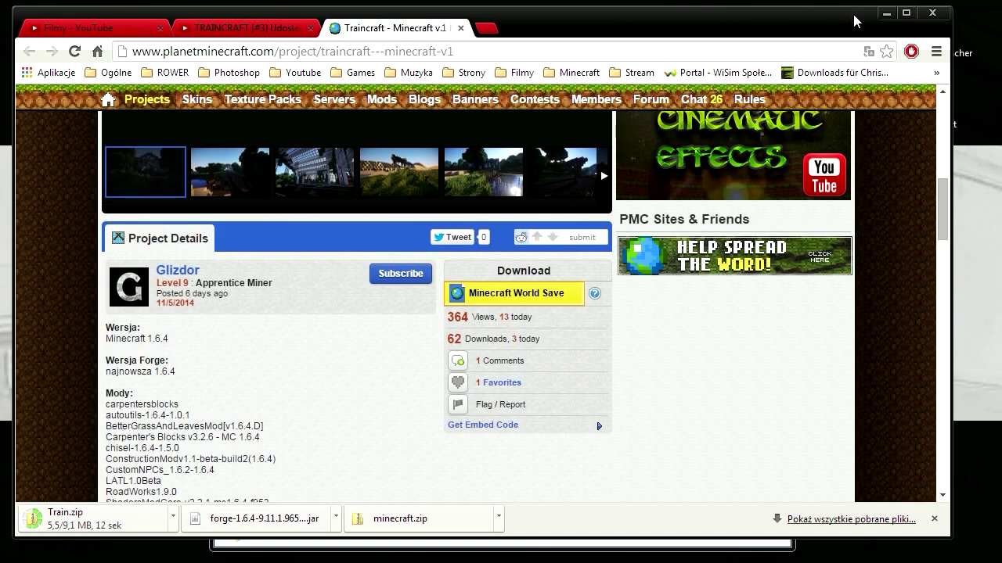
click(890, 14)
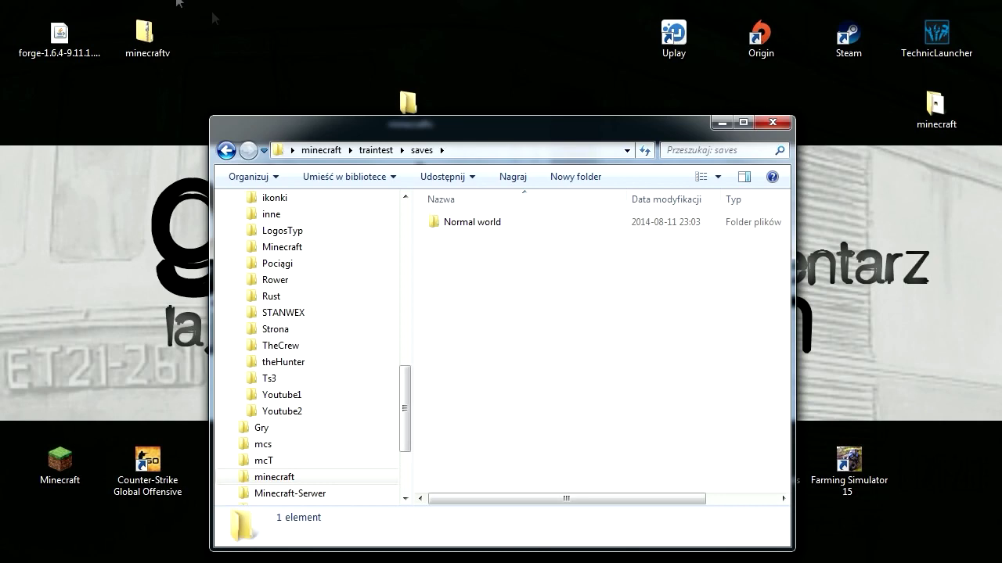
Shift the saves window clear of the desktop icons and move the minecraftv folder below the Forge installer
drag(379, 135, 539, 157)
drag(395, 117, 63, 100)
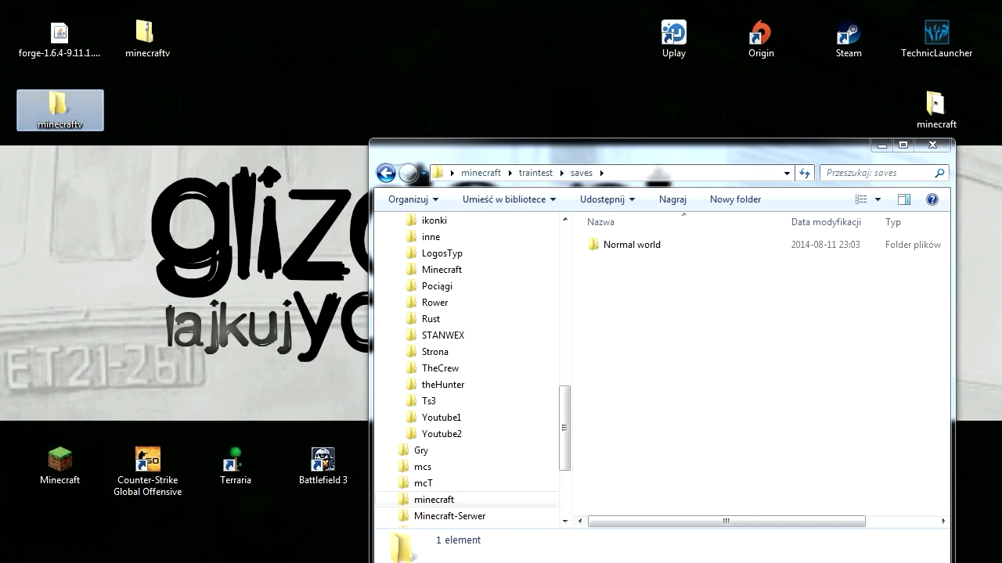
key(ctrl+v)
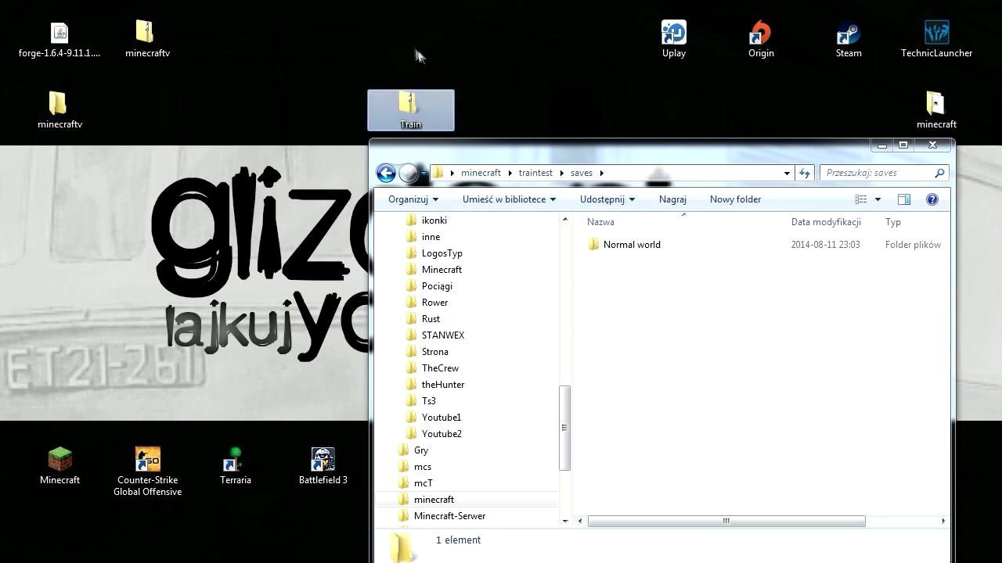
Open the Train archive beside the saves window and copy its Train folder into saves
double_click(407, 124)
drag(607, 178, 119, 175)
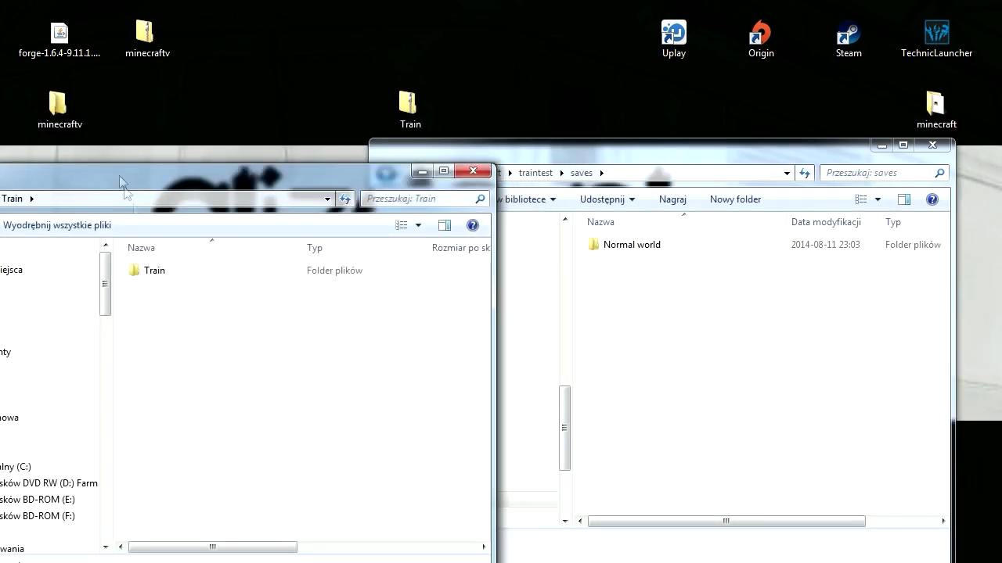
drag(143, 274, 642, 336)
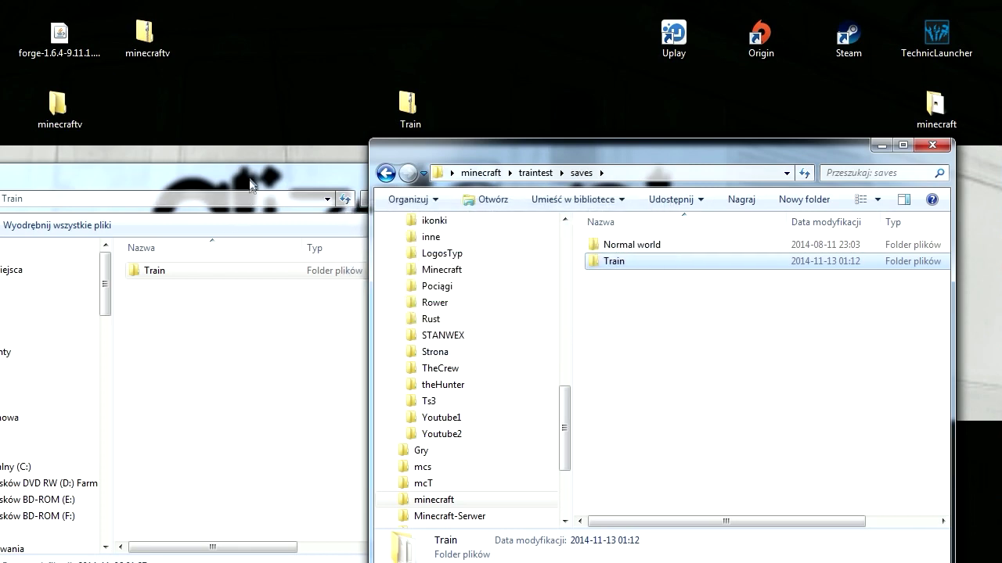
Close the Train archive and saves windows, and place the Train archive below the minecraftv archive on the desktop
drag(250, 186, 291, 139)
click(509, 139)
drag(407, 106, 145, 105)
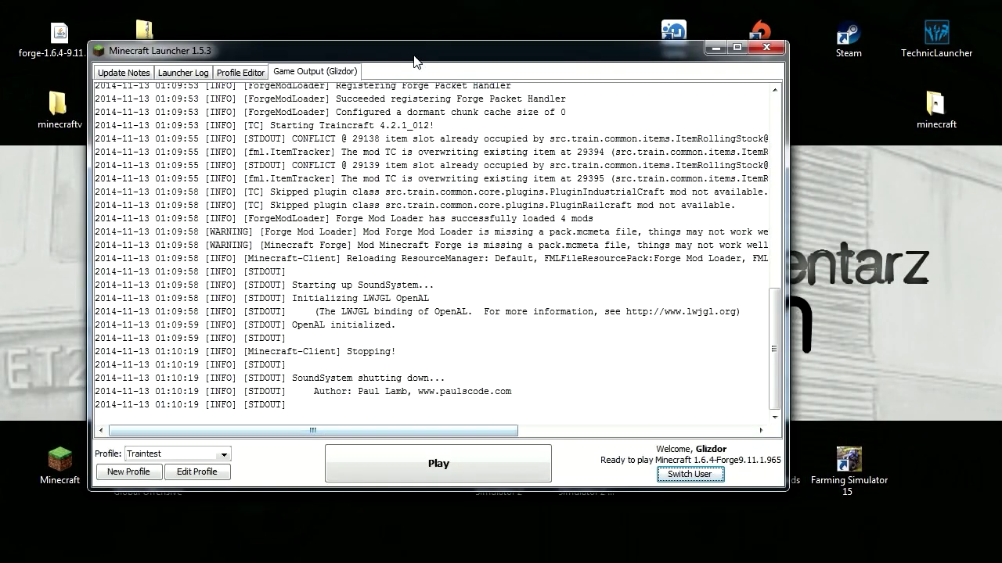
Try to start the Traintest profile from the already open launcher, and close the launcher
drag(414, 61, 455, 66)
click(265, 461)
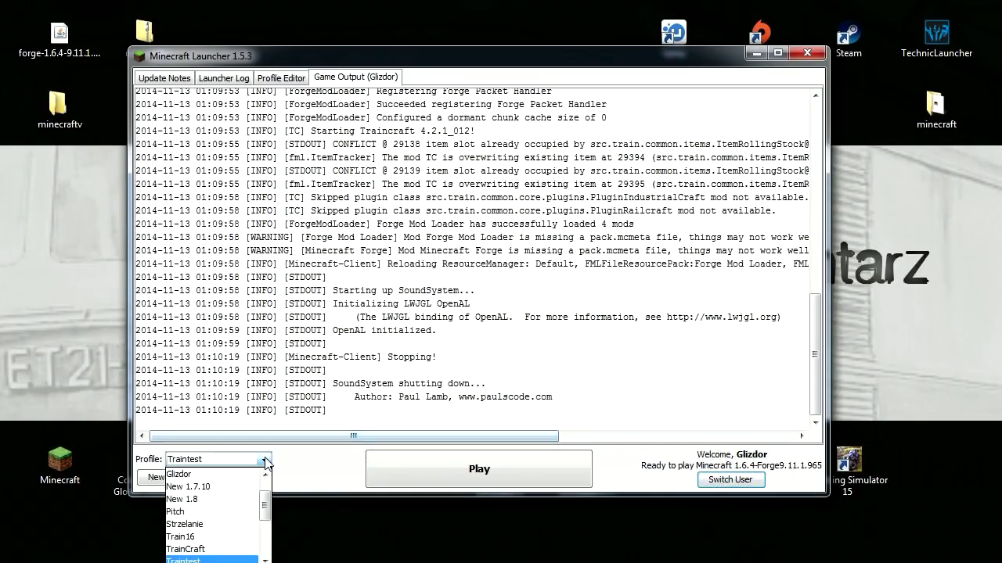
click(460, 472)
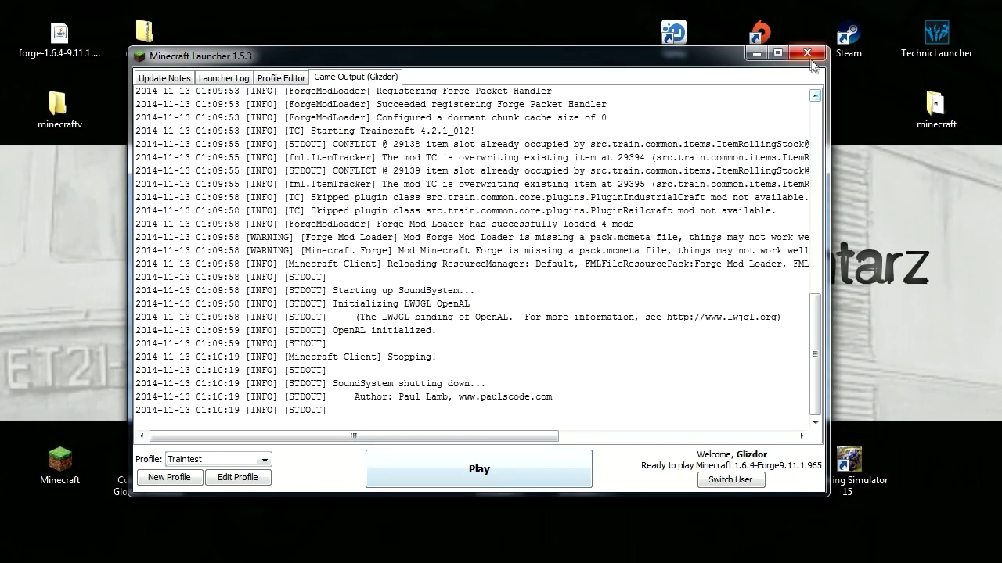
click(807, 54)
Reopen the Minecraft launcher and start the game with the Traintest profile
double_click(78, 467)
click(548, 283)
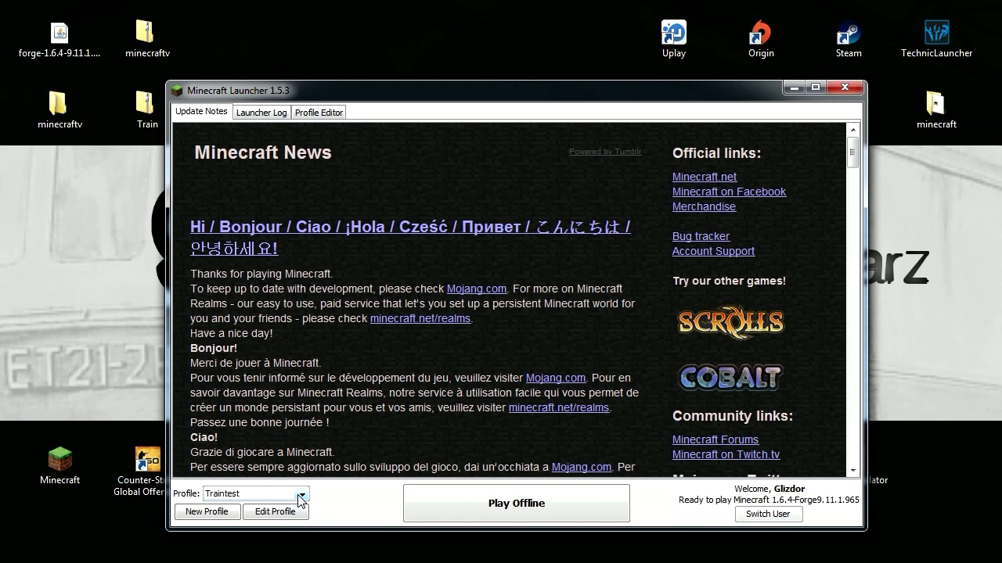
click(302, 498)
click(257, 495)
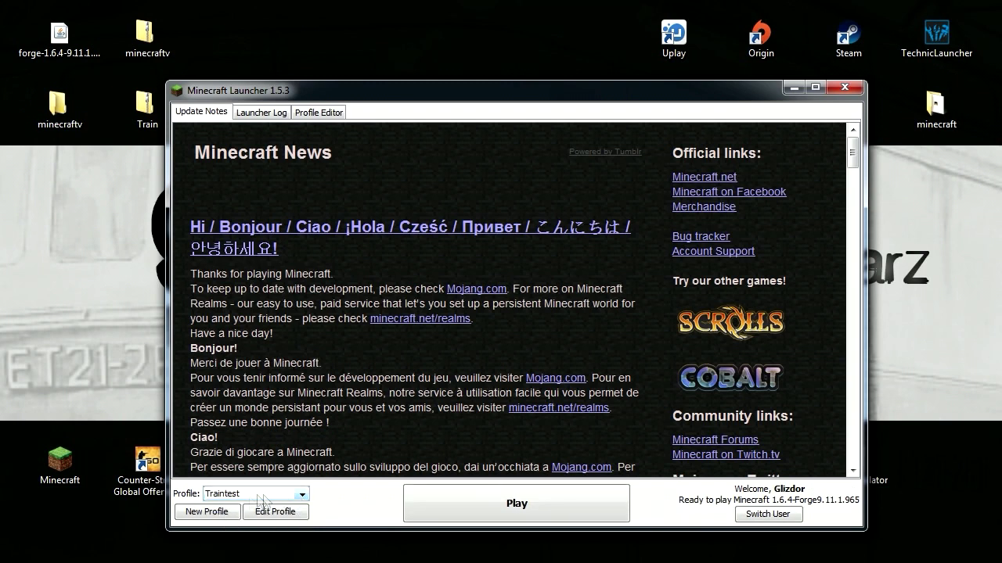
click(526, 504)
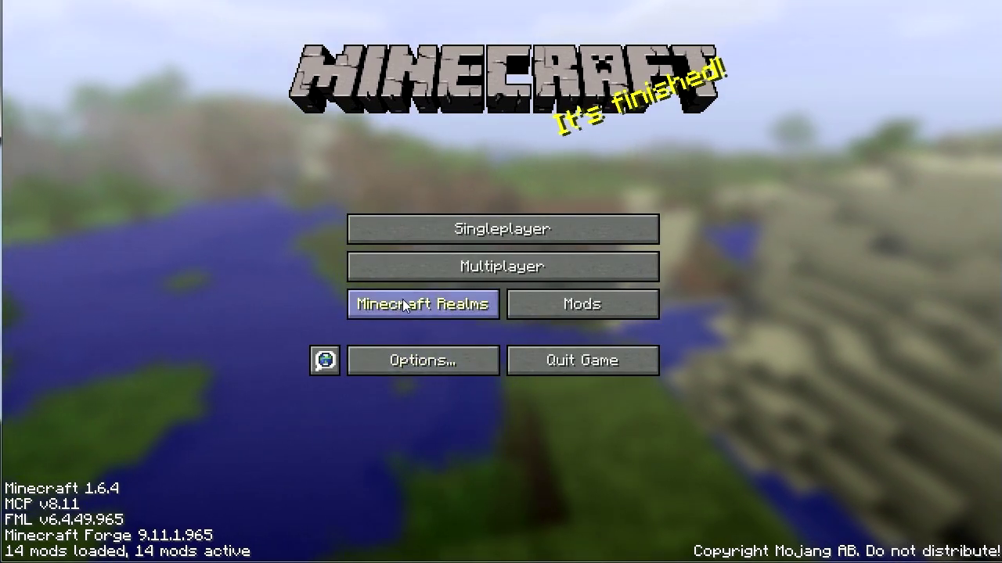
Review the game's complete list of loaded mods and return to the main menu
click(608, 302)
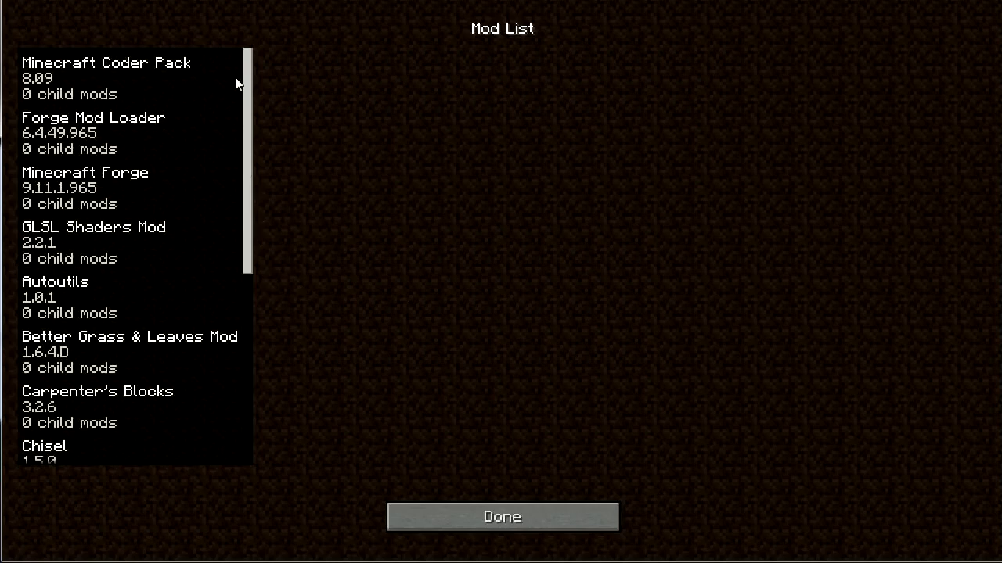
drag(244, 73, 268, 313)
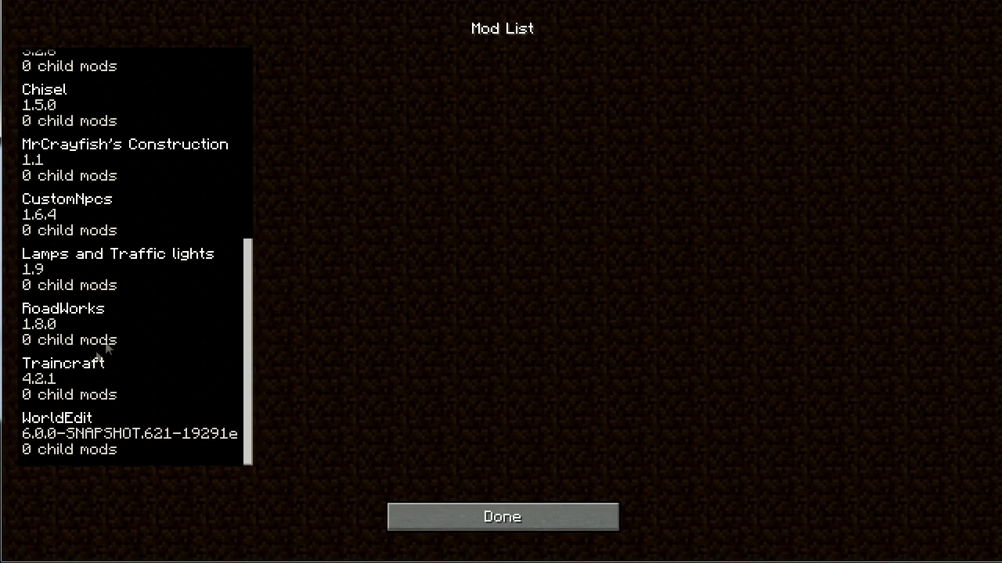
click(486, 506)
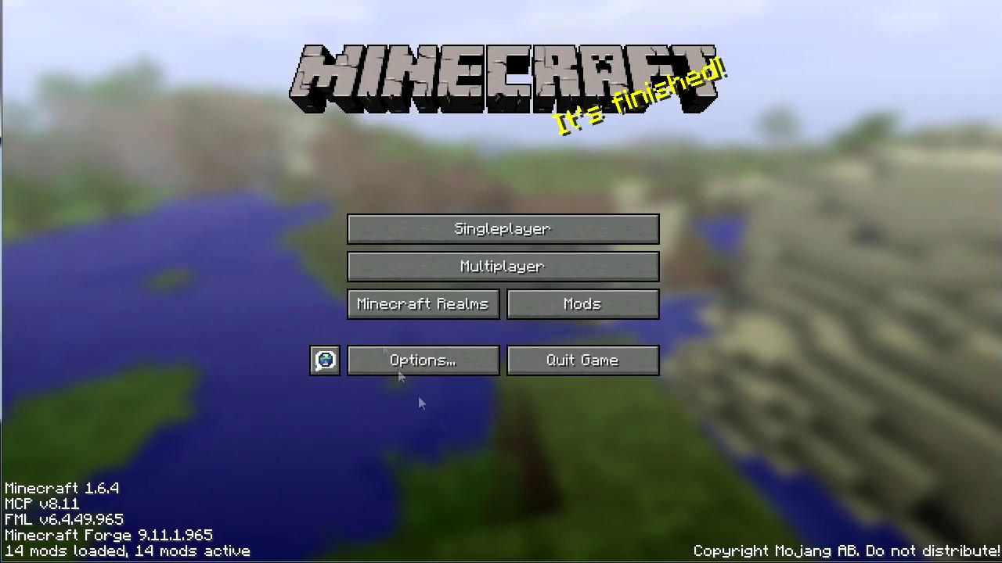
Turn the music off and set the sound volume to 10% in the game options, and return to the main menu
click(440, 370)
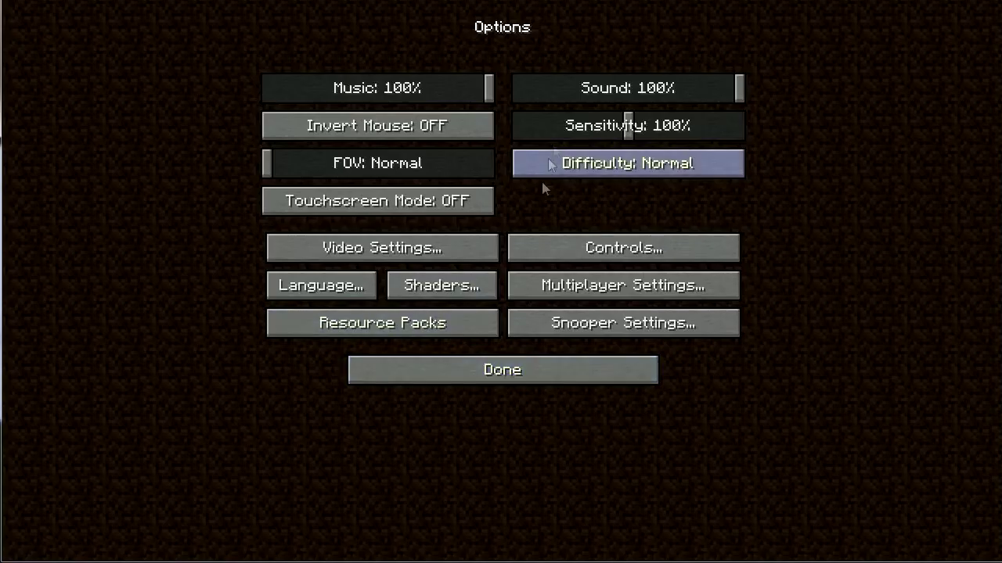
drag(486, 91, 232, 89)
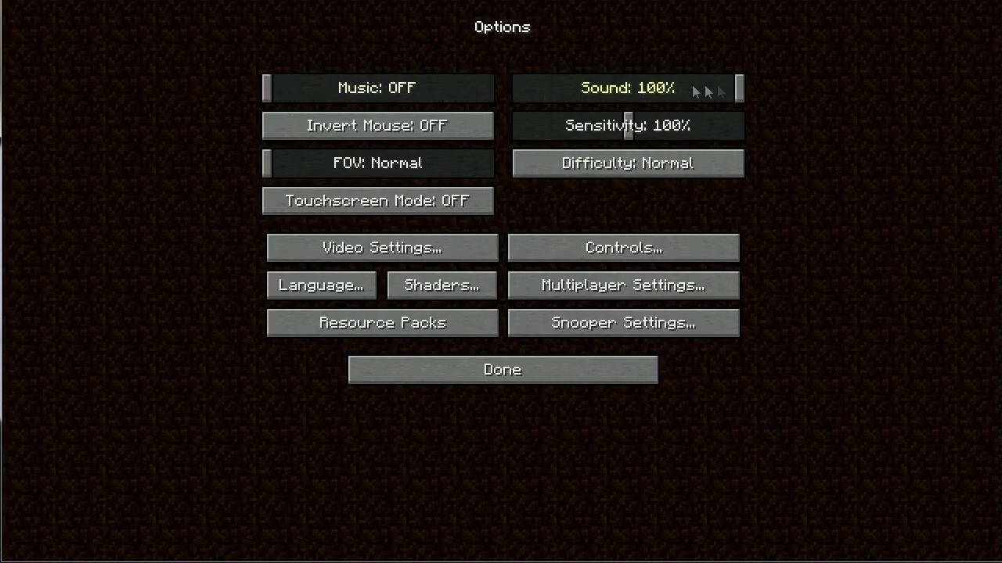
drag(744, 78, 540, 90)
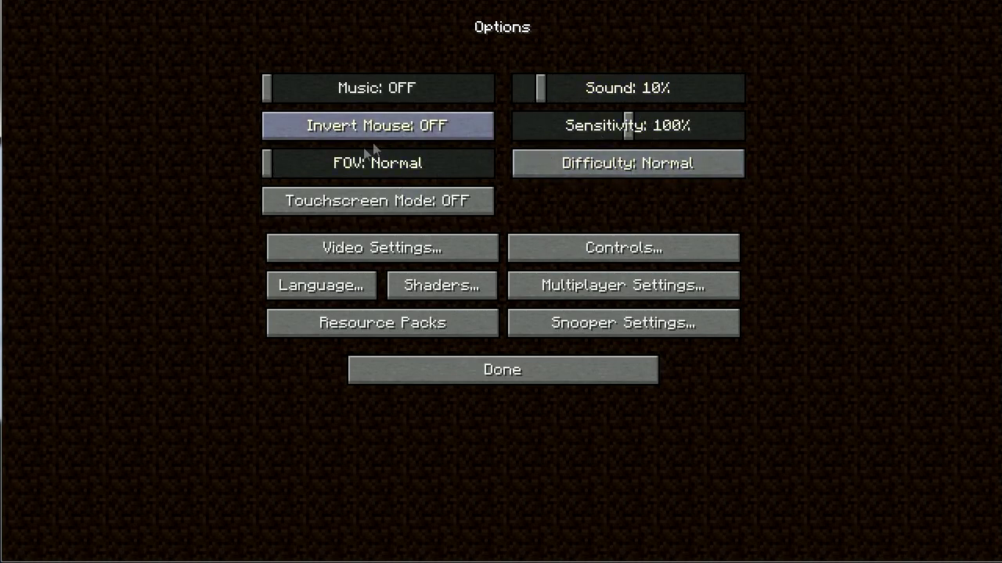
click(391, 254)
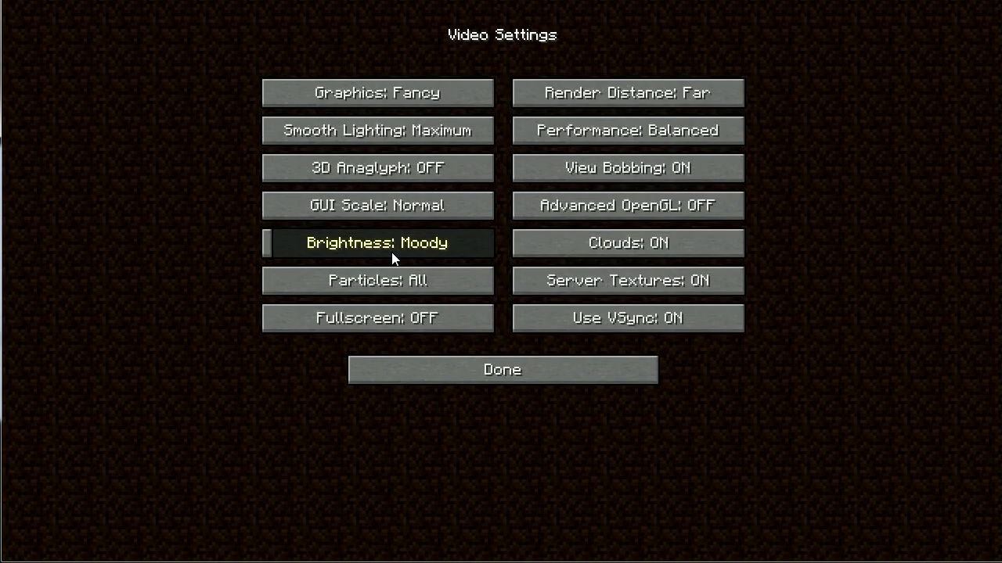
click(499, 375)
click(471, 381)
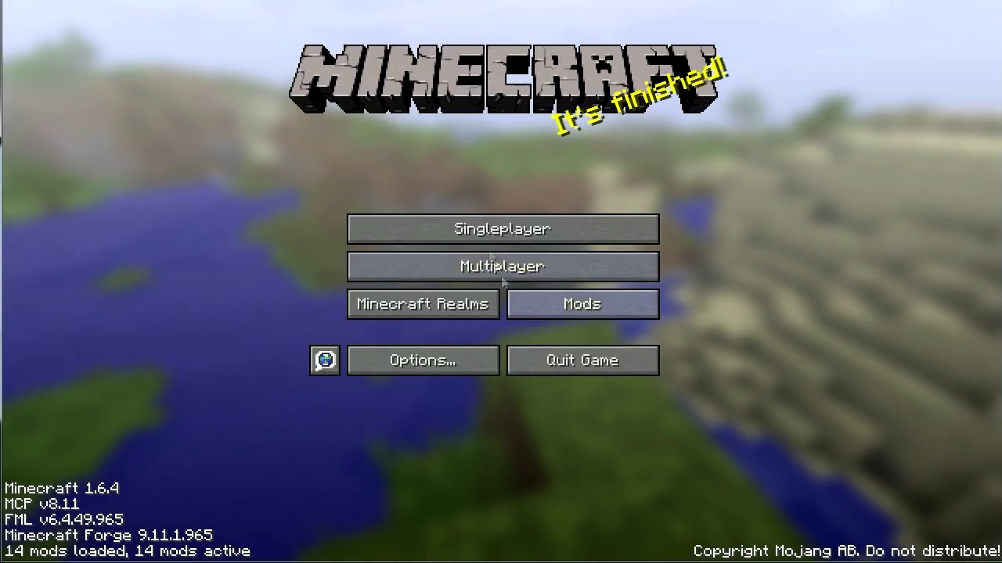
Choose (none) as the shader pack in the game's shader options
click(422, 360)
click(431, 290)
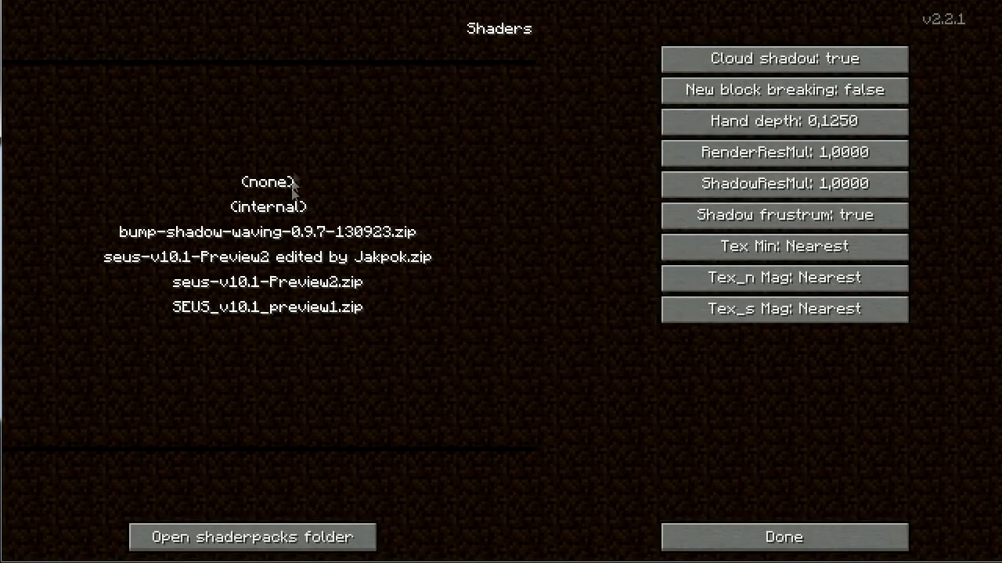
click(262, 183)
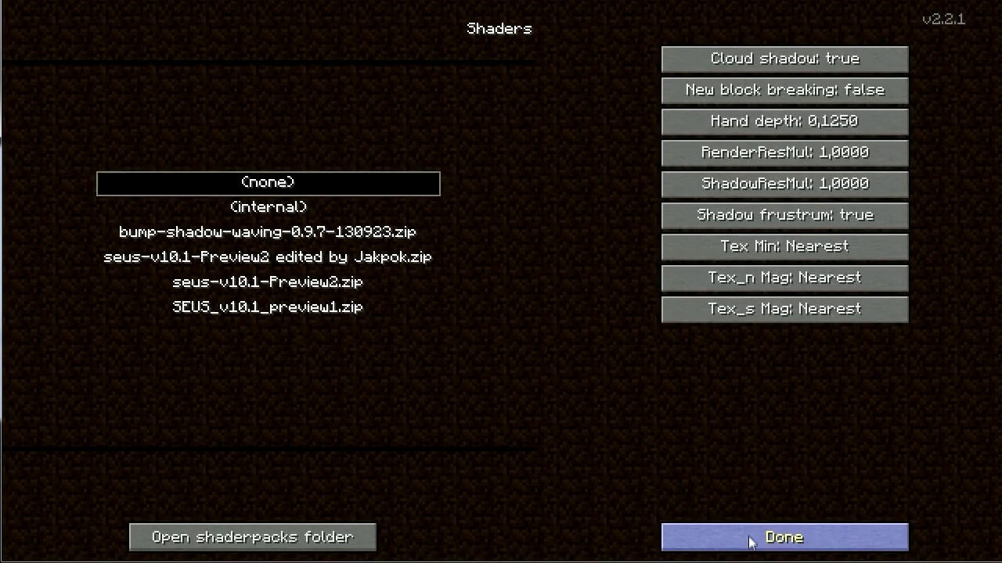